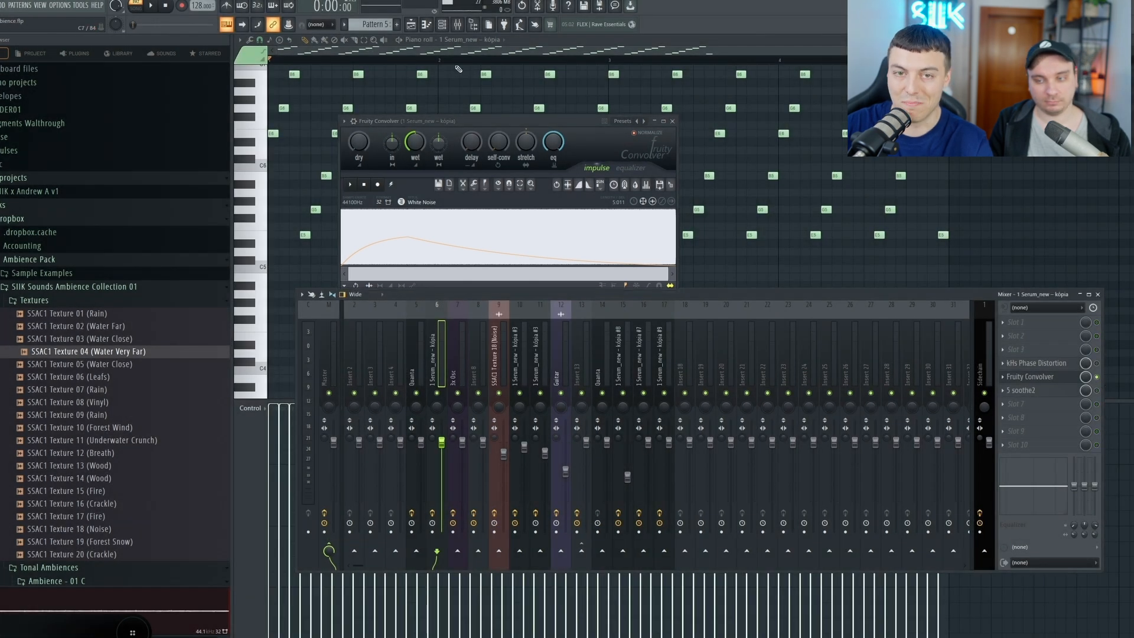
Step: Move the arpeggio notes from the 1 Serum_new – kópia channel to the TruePianos channel in the channel rack and play them
click(151, 6)
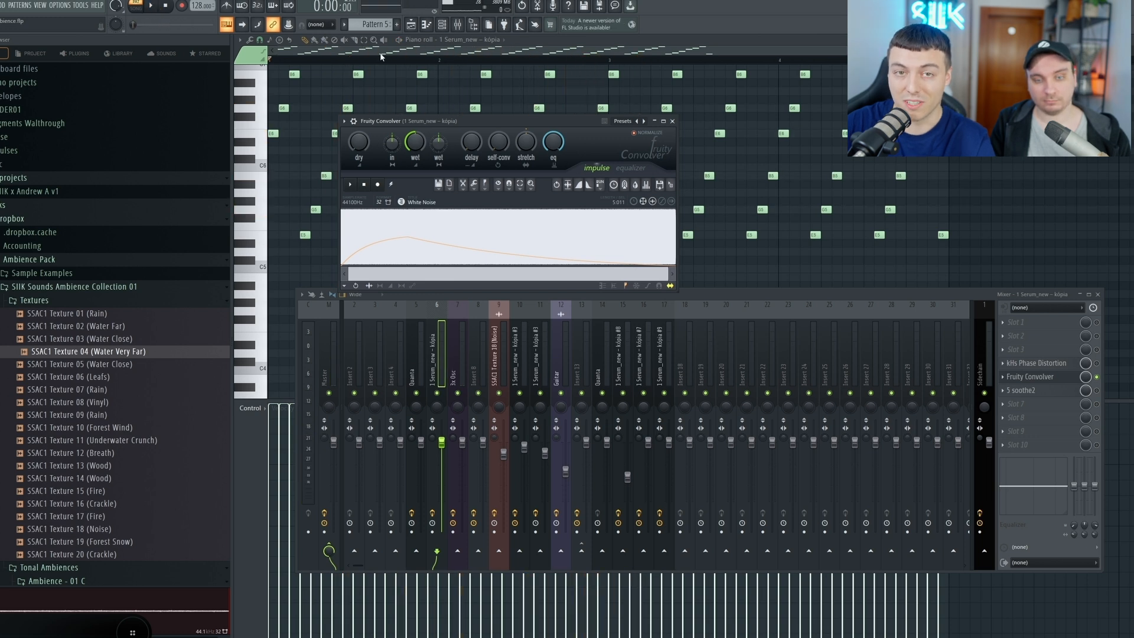
click(442, 24)
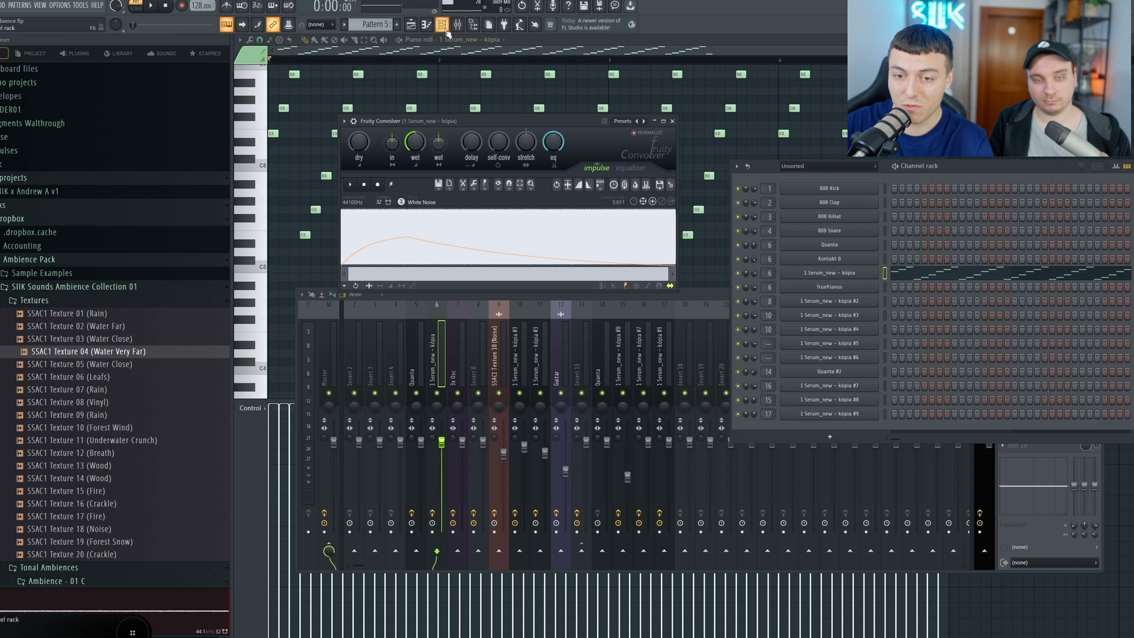
click(885, 273)
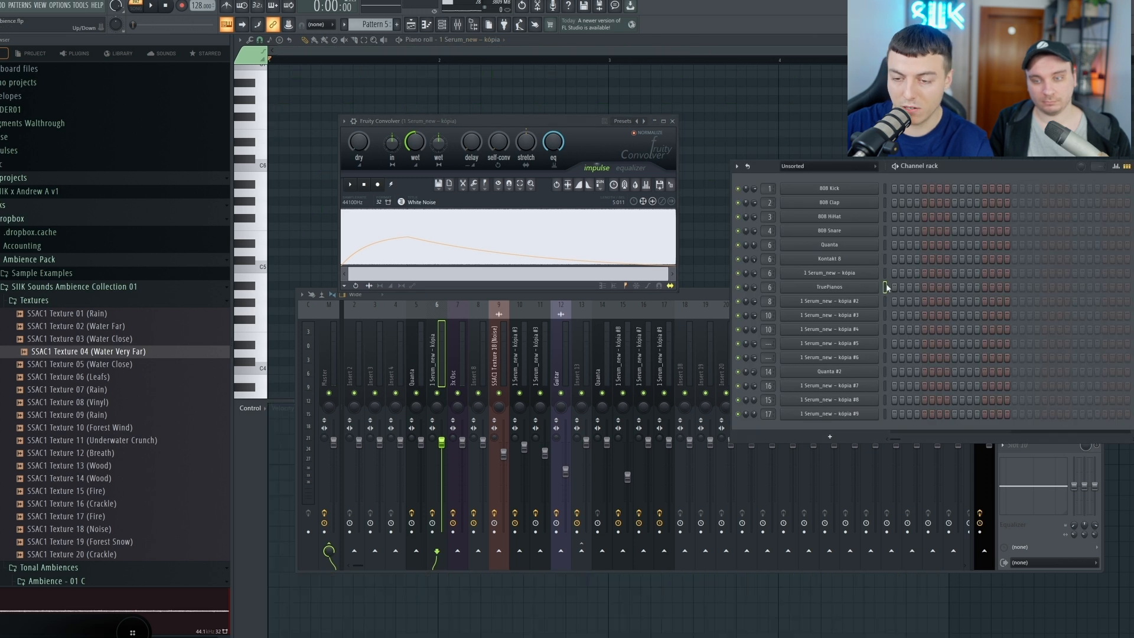
click(885, 287)
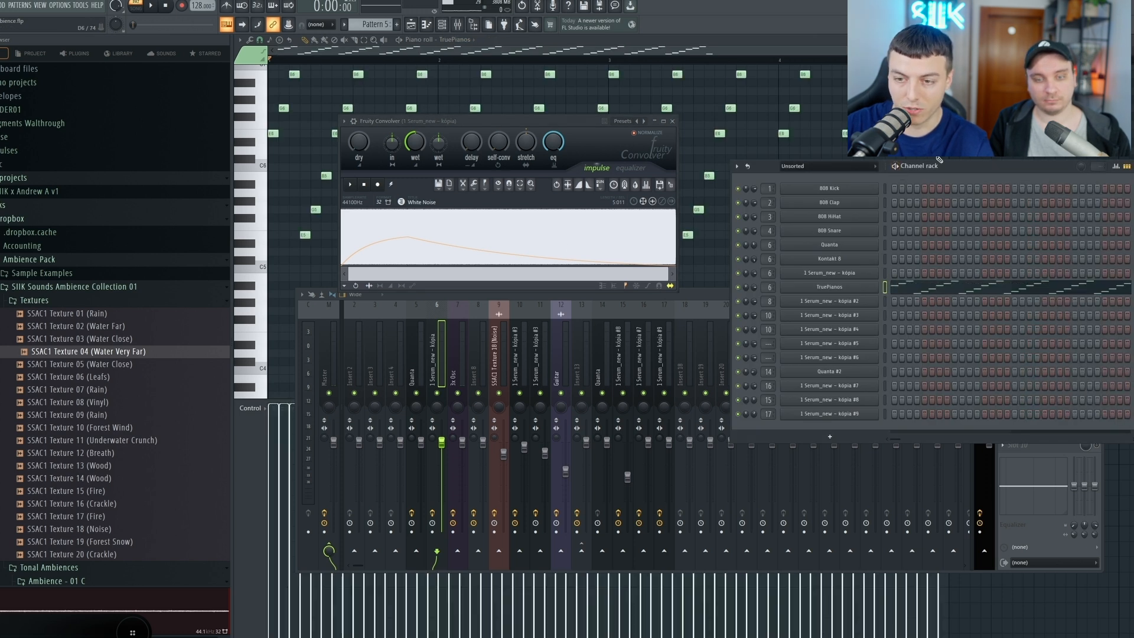
key(space)
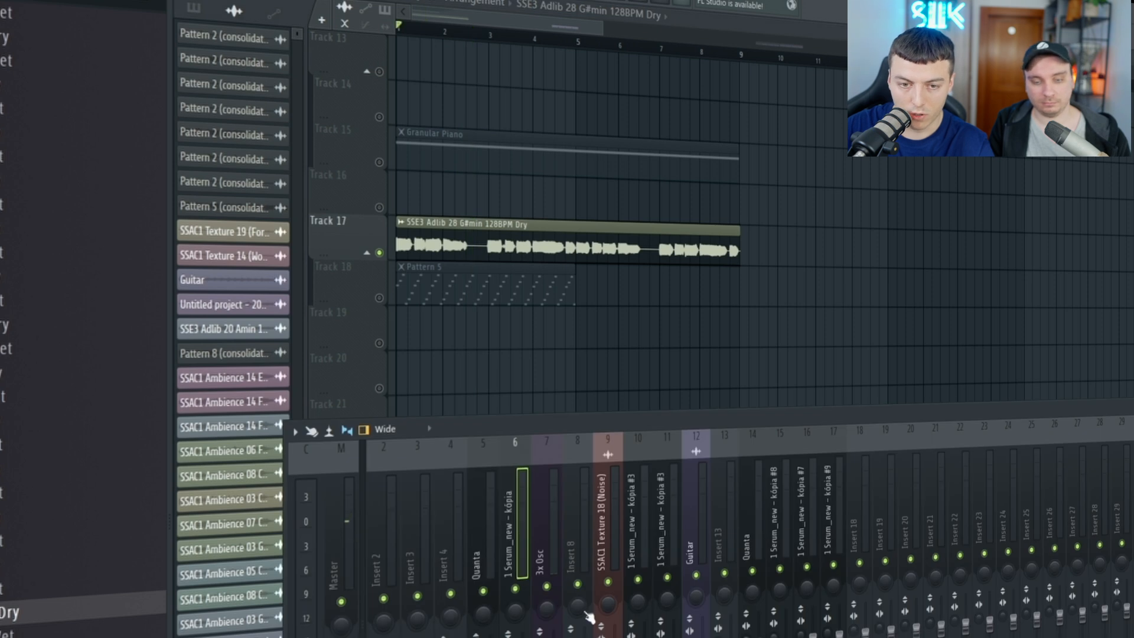
Step: Hide the mixer and play the SSE3 Adlib 28 G#min 128BPM Dry clip on Track 17
key(F9)
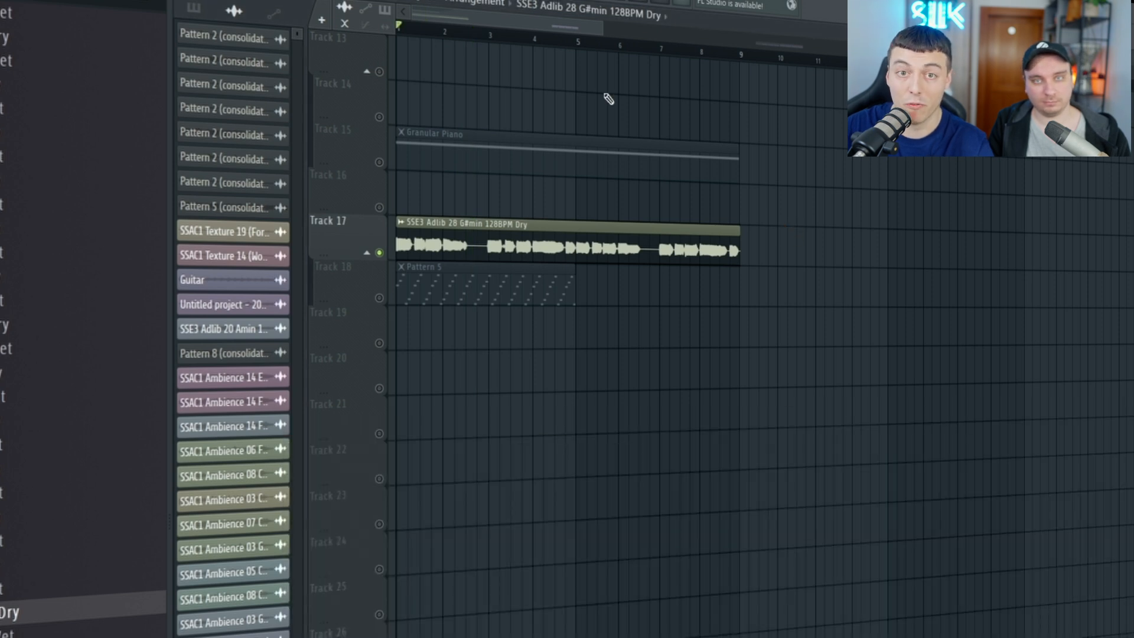
key(space)
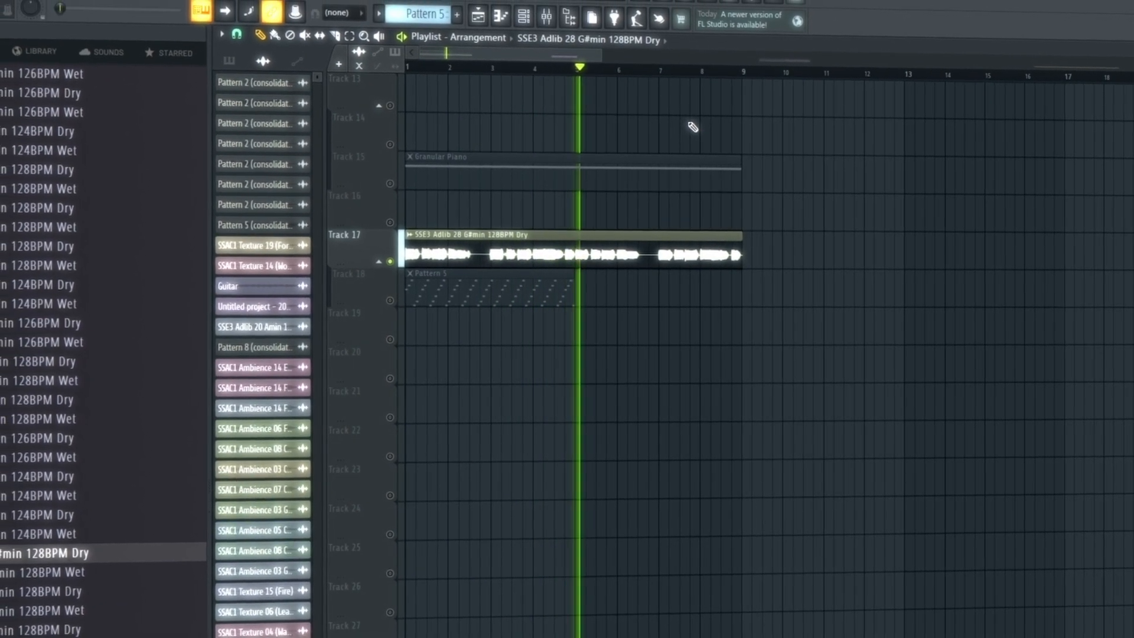
key(space)
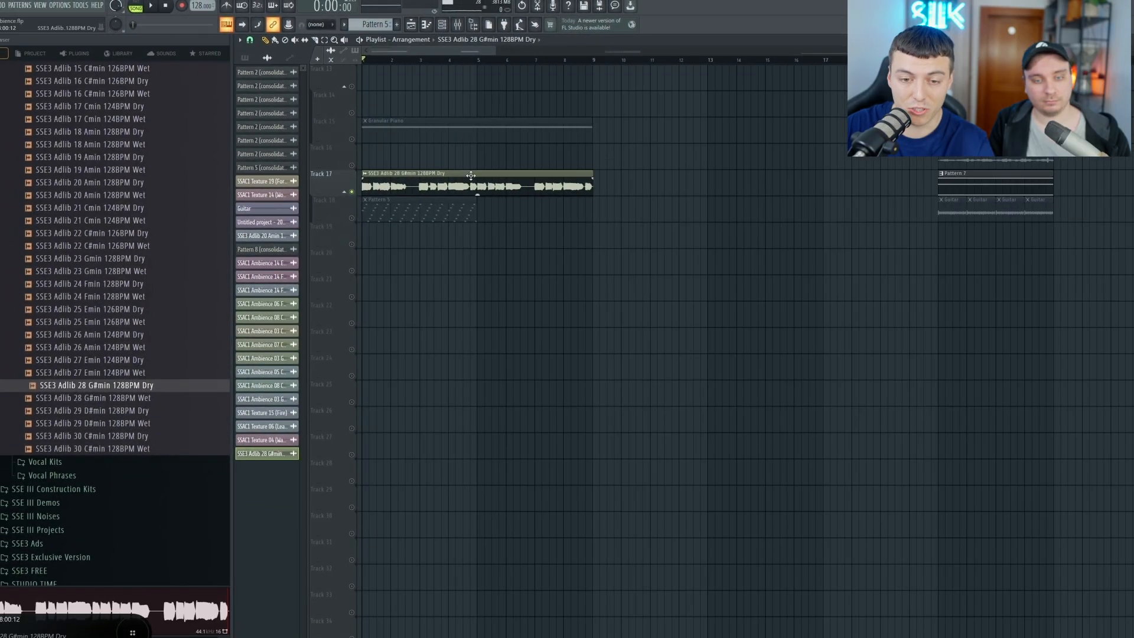
Step: Open the SSE3 Adlib 28 G#min 128BPM Dry clip in Edison and apply the Blur effect to the whole sample
double_click(565, 241)
right_click(457, 312)
click(490, 332)
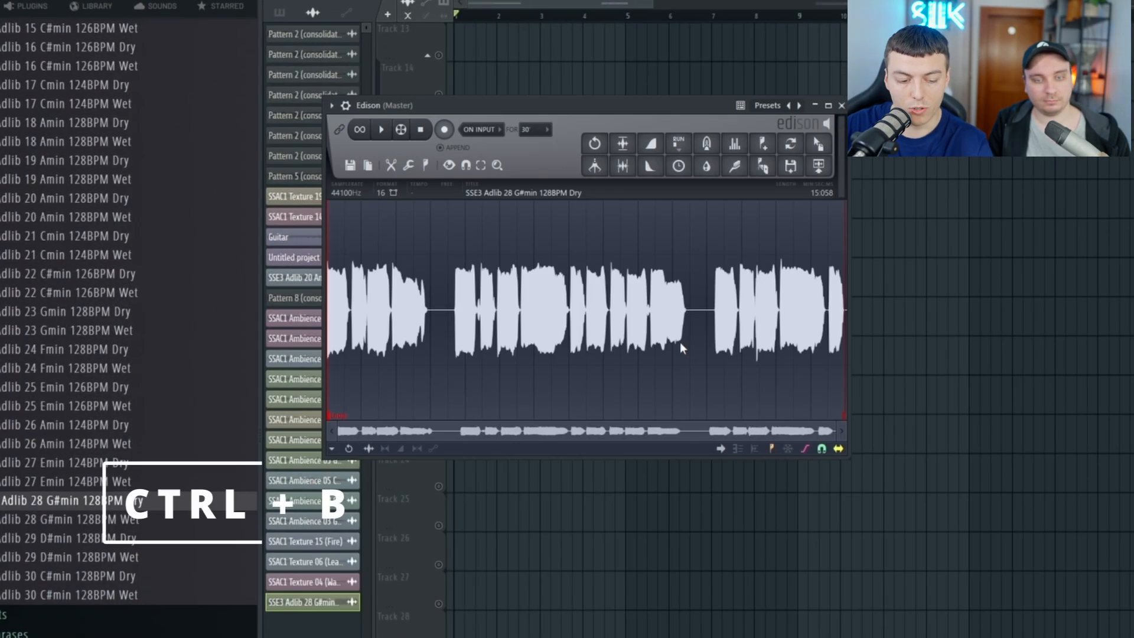
key(ctrl+b)
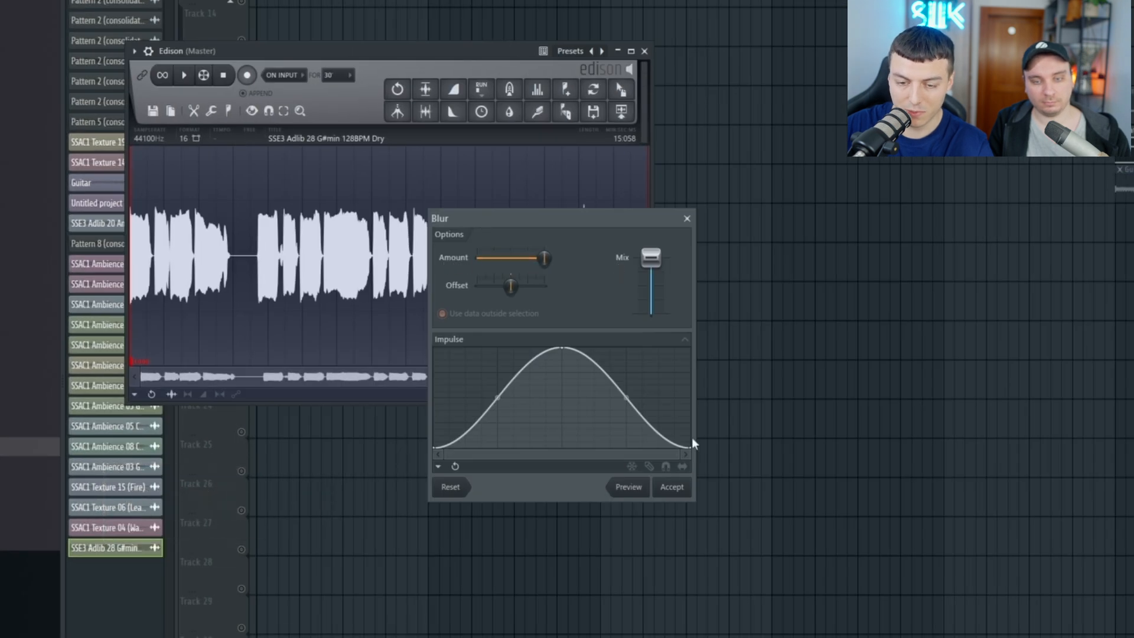
click(676, 488)
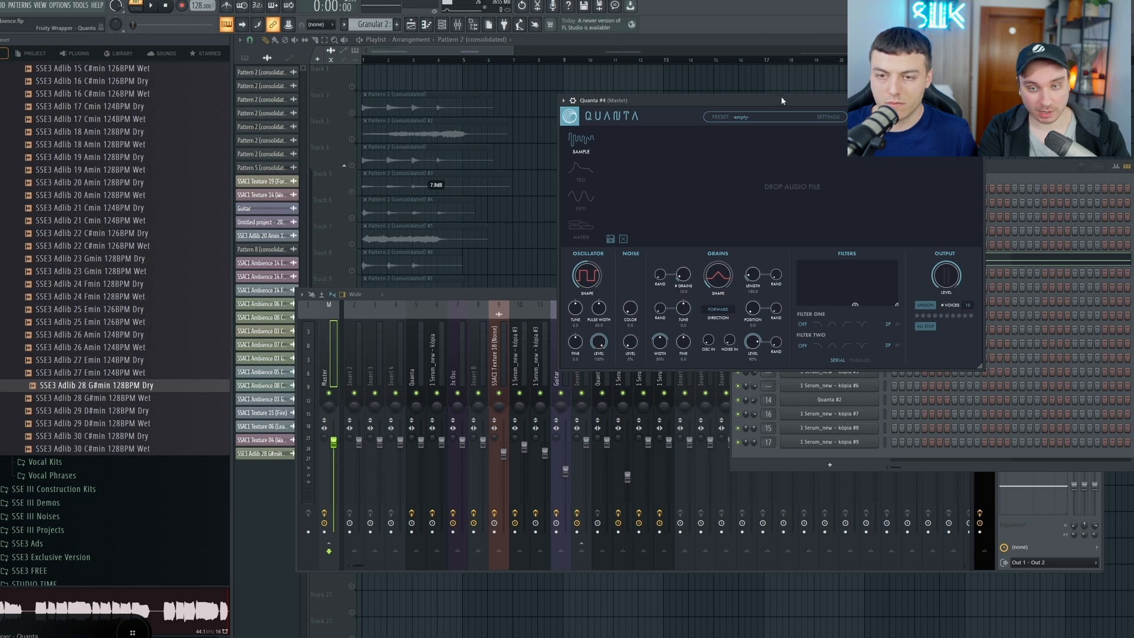
Step: Open the sample settings of the Pattern 2 (consolidated) audio clip and arrange them beside the Quanta #4 plugin
drag(781, 96, 808, 85)
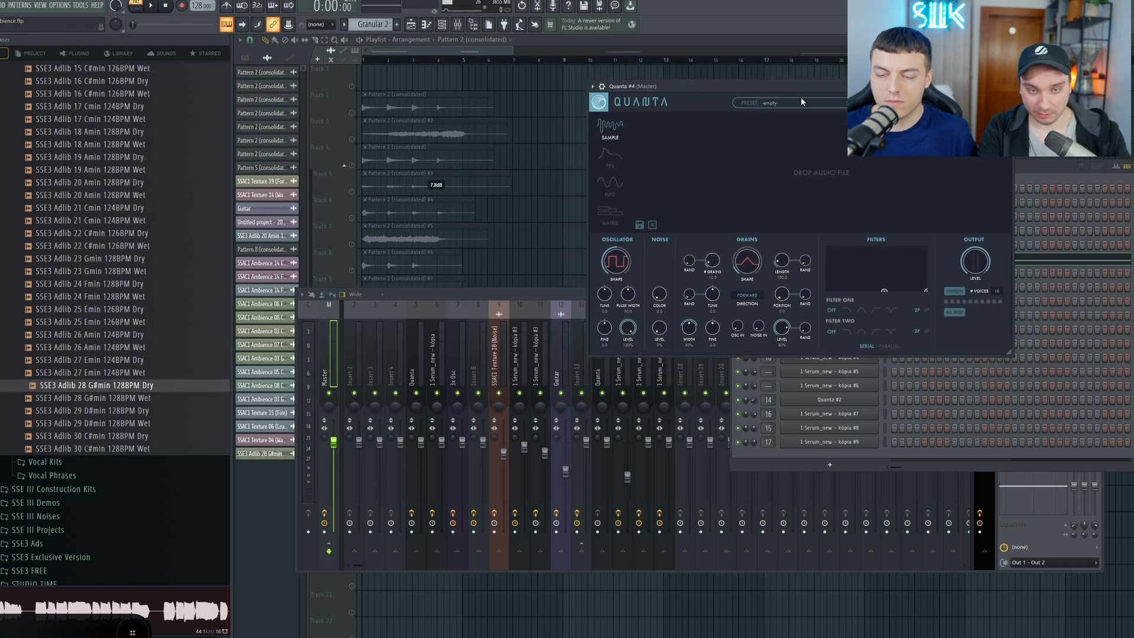
click(449, 104)
double_click(449, 104)
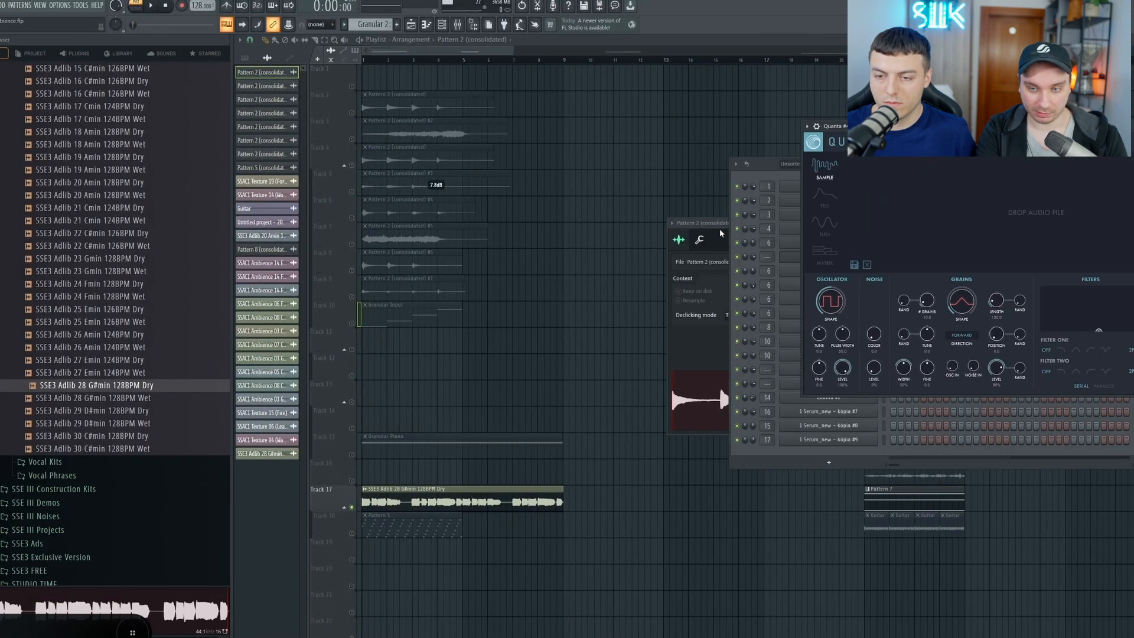
drag(719, 228, 354, 205)
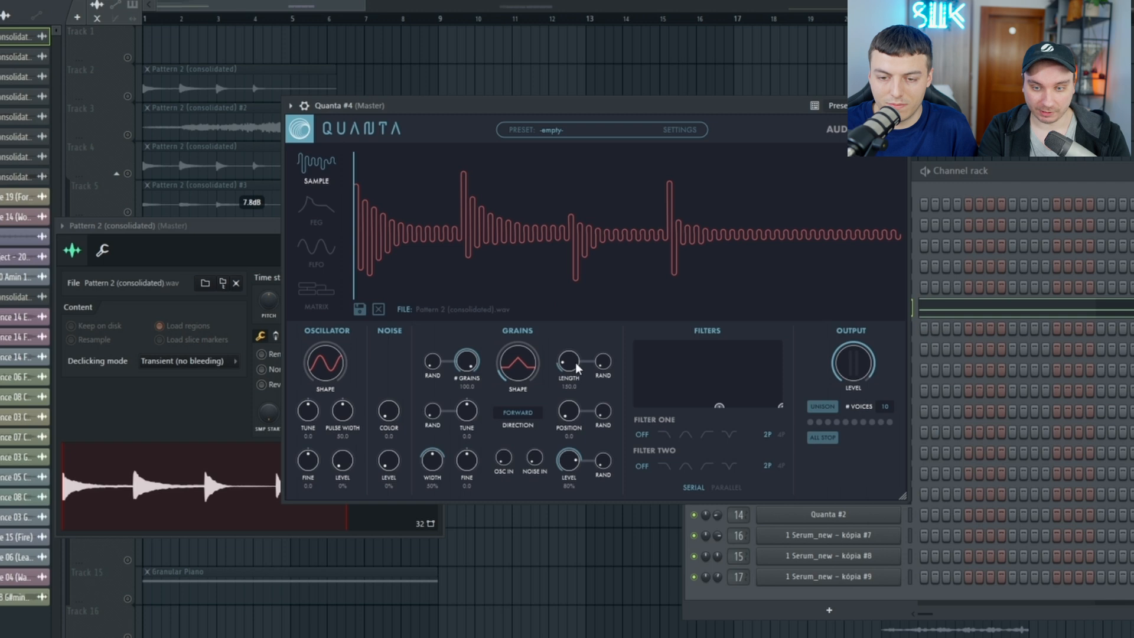
Step: Raise the grain length in Quanta #4, set the grain position to 0.37 and play the pattern
drag(578, 369, 579, 313)
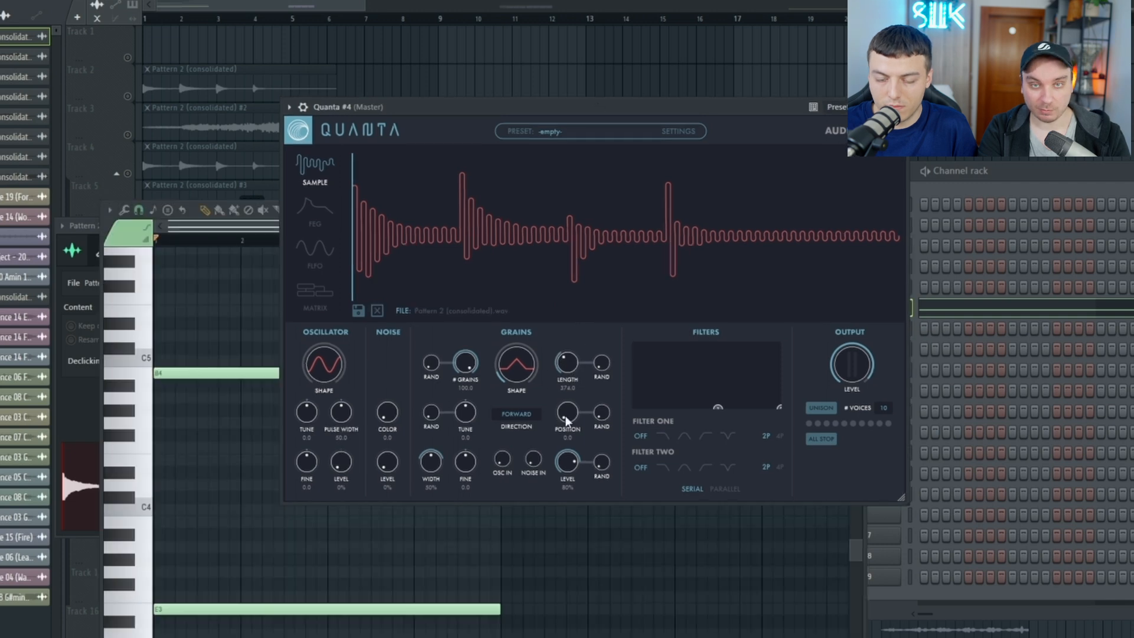
drag(565, 416, 563, 356)
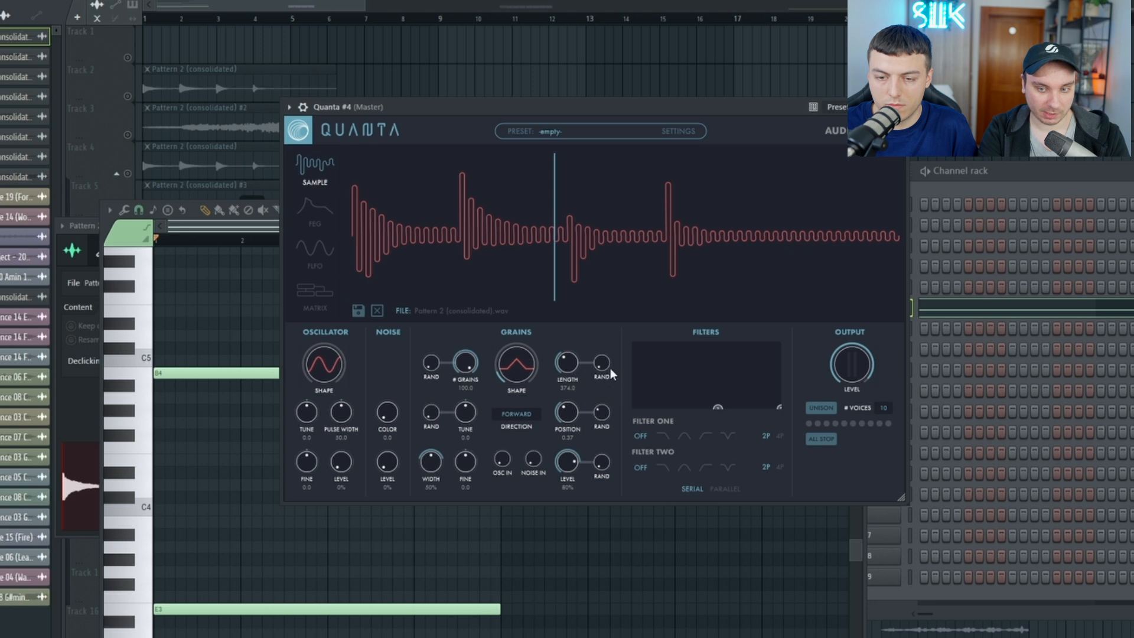
key(space)
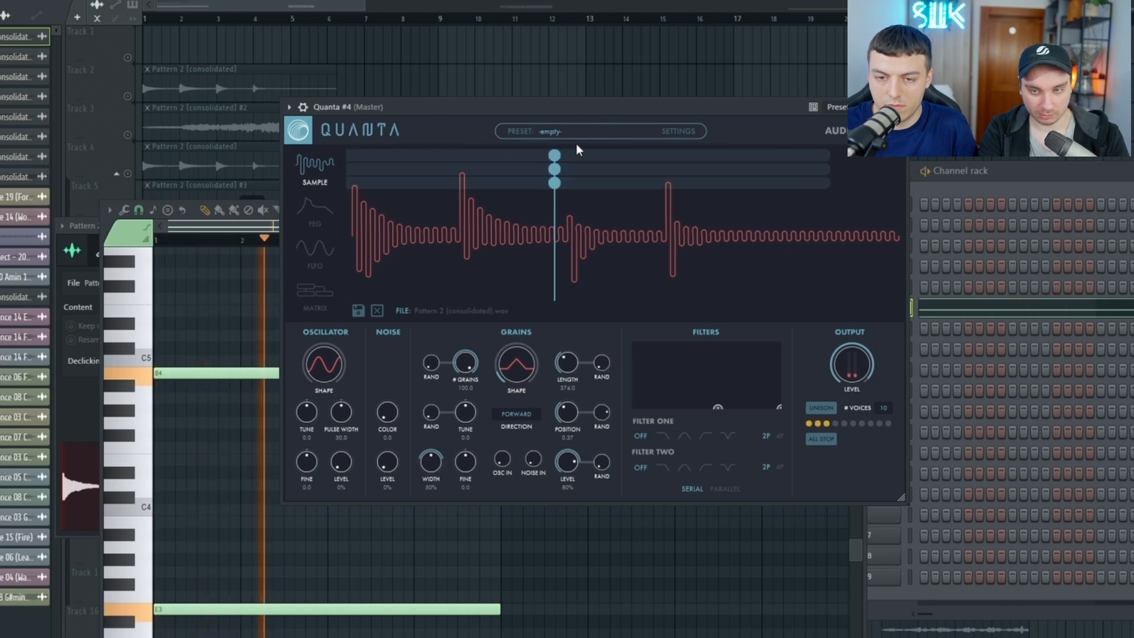
key(space)
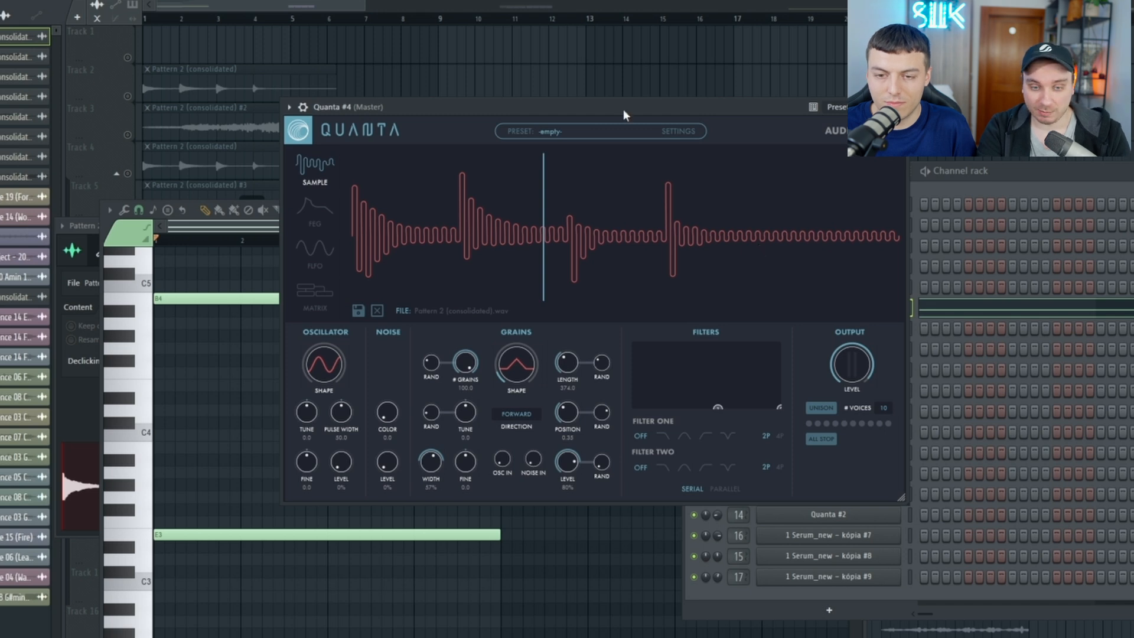
Step: Raise the grain position randomness in Quanta #4 for the Pattern 2 (consolidated)_4.wav strings sample while listening to it
drag(622, 109, 824, 121)
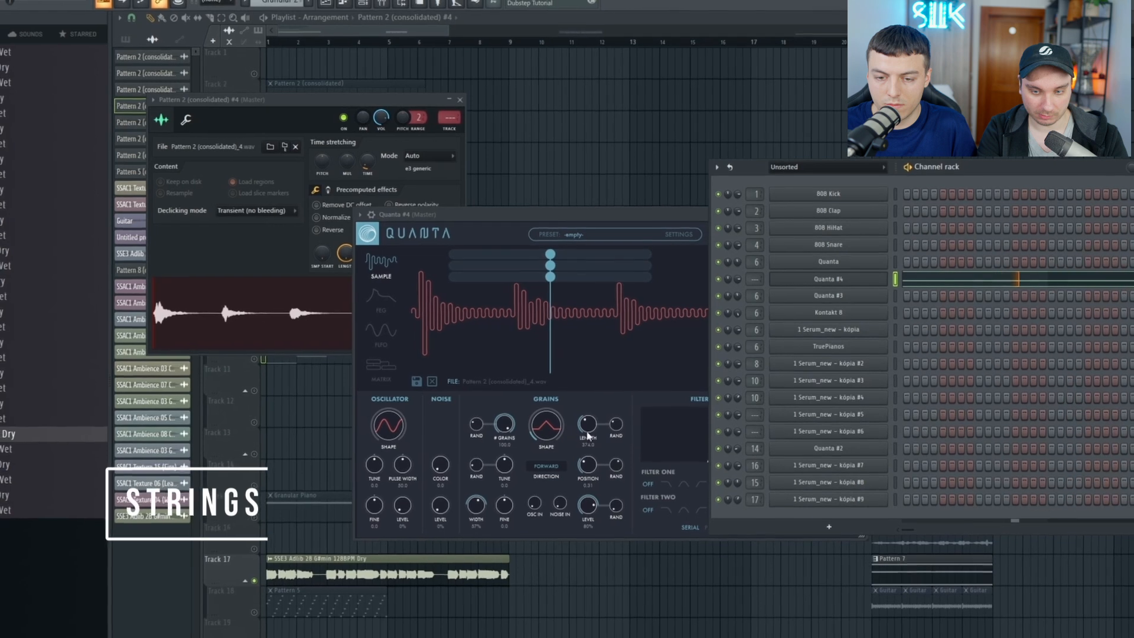
drag(612, 469, 606, 429)
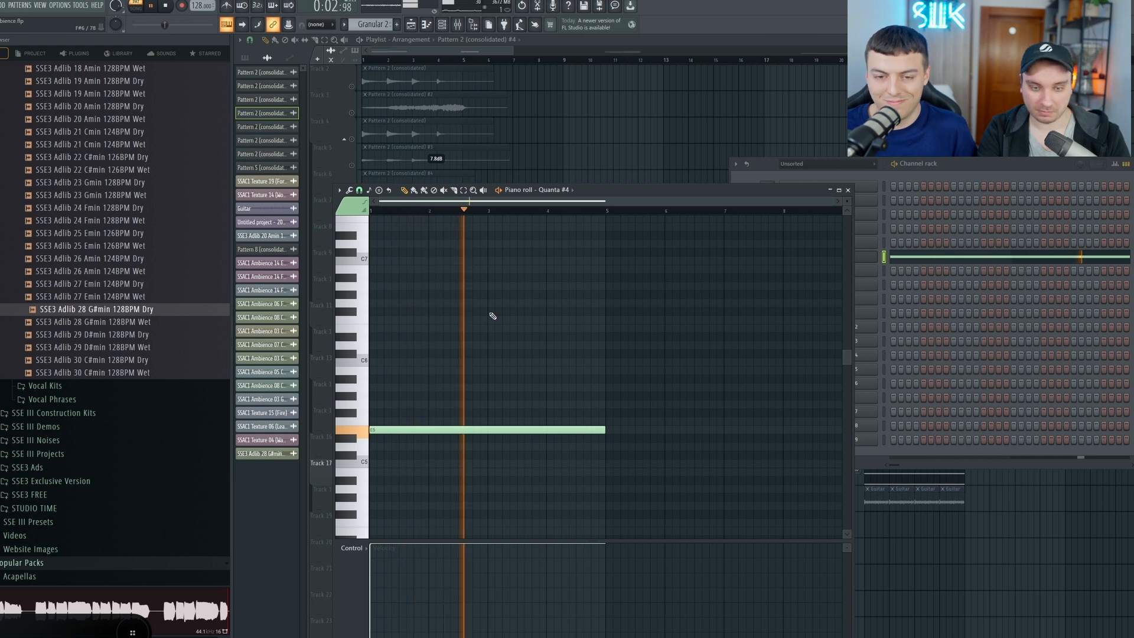
key(space)
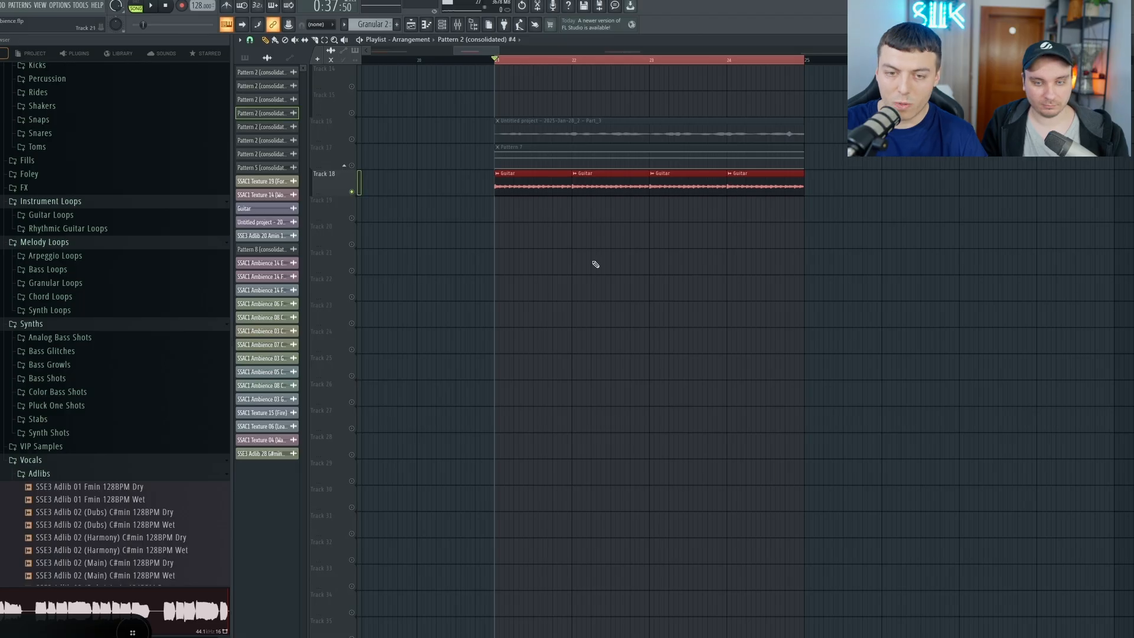
Step: Deselect the Guitar clips on Track 18 and listen to them over bars 21 to 24
ctrl+click(710, 216)
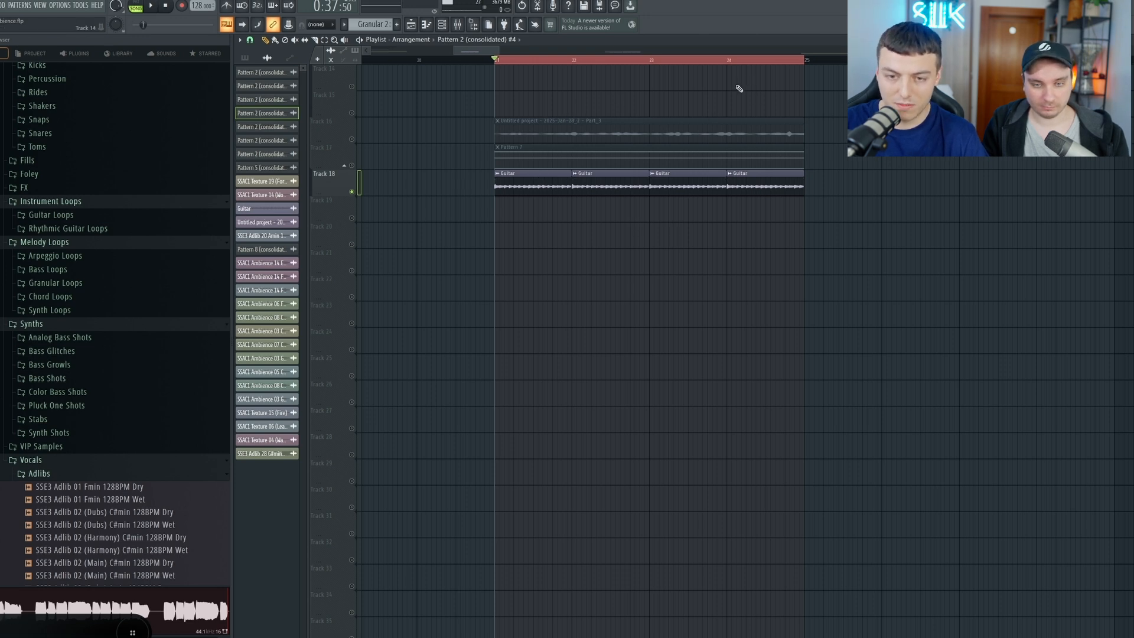
key(space)
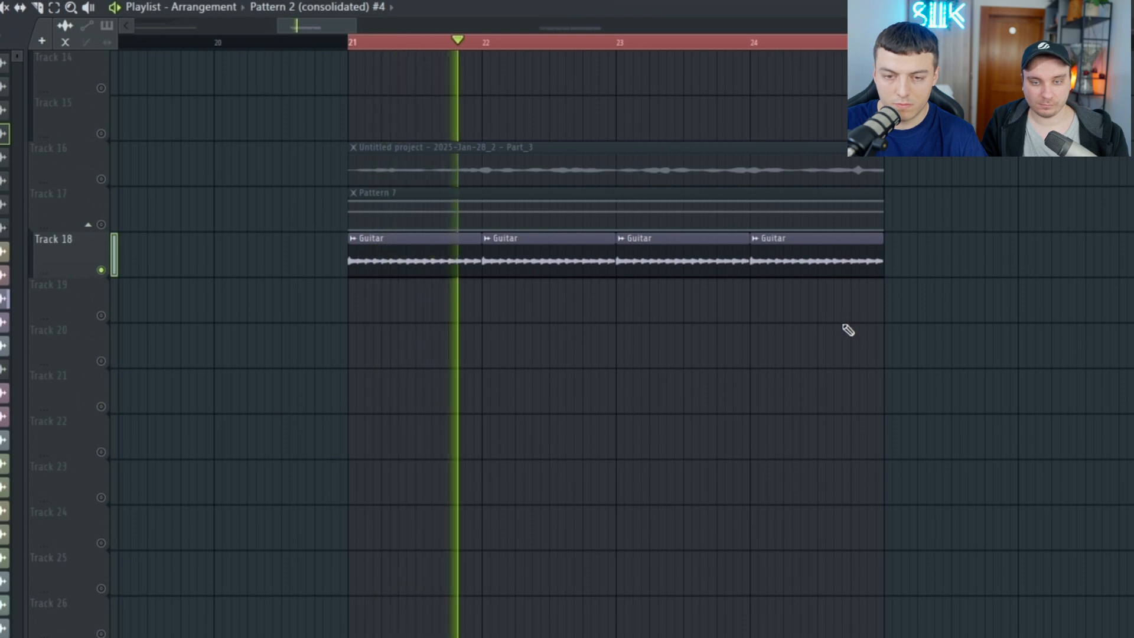
key(space)
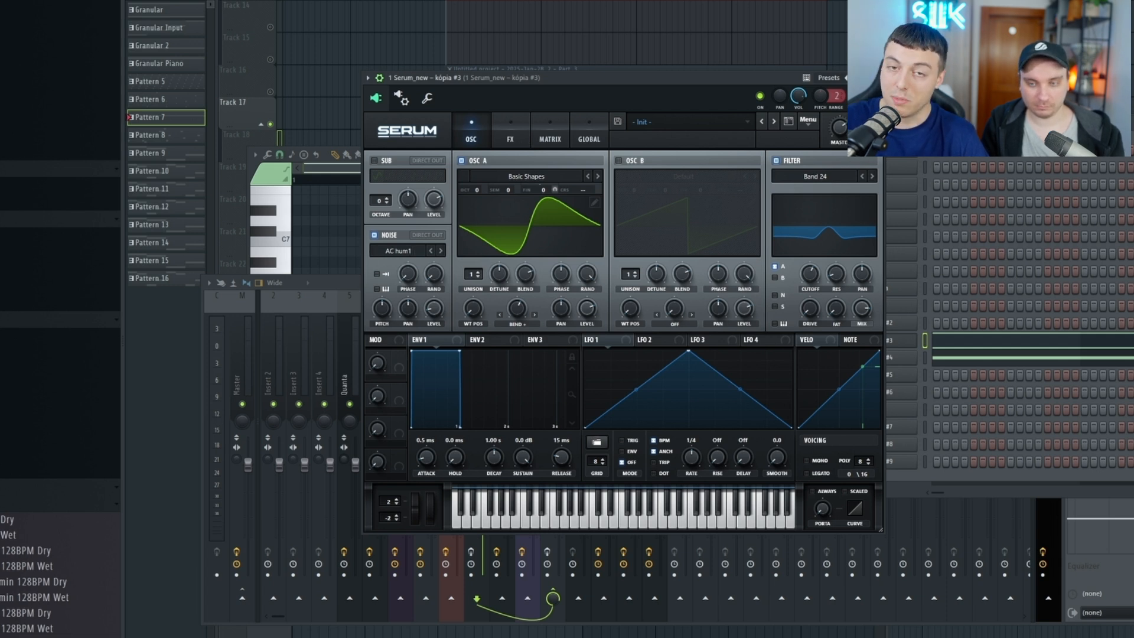
Step: Play Pattern 7 and inspect the piano roll notes of the 1 Serum_new – kópia #3 and #4 channels
key(space)
click(962, 258)
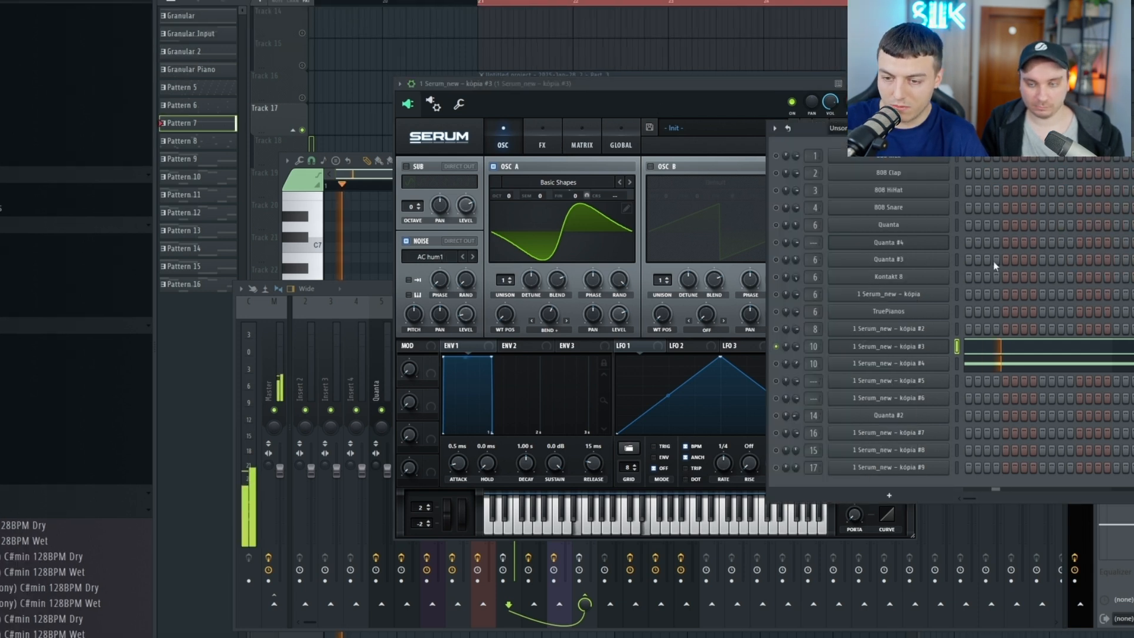
click(993, 350)
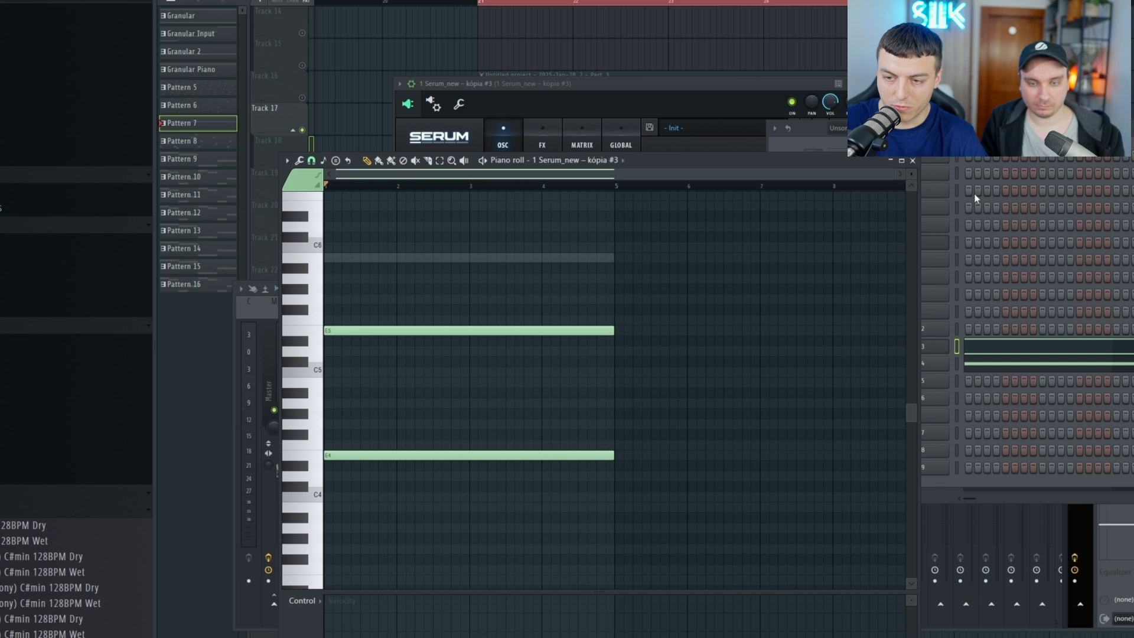
click(912, 161)
click(902, 367)
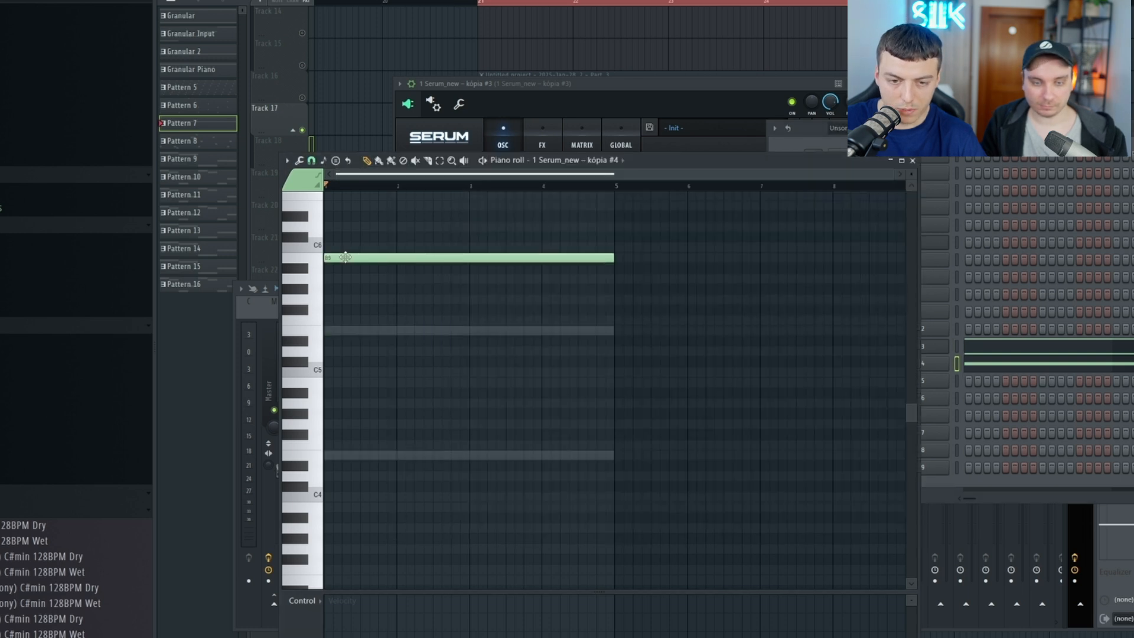
click(1058, 159)
Step: Open the Serum instance of 1 Serum_new – kópia #4, listen to it with kópia #3, and view its FX settings
click(910, 366)
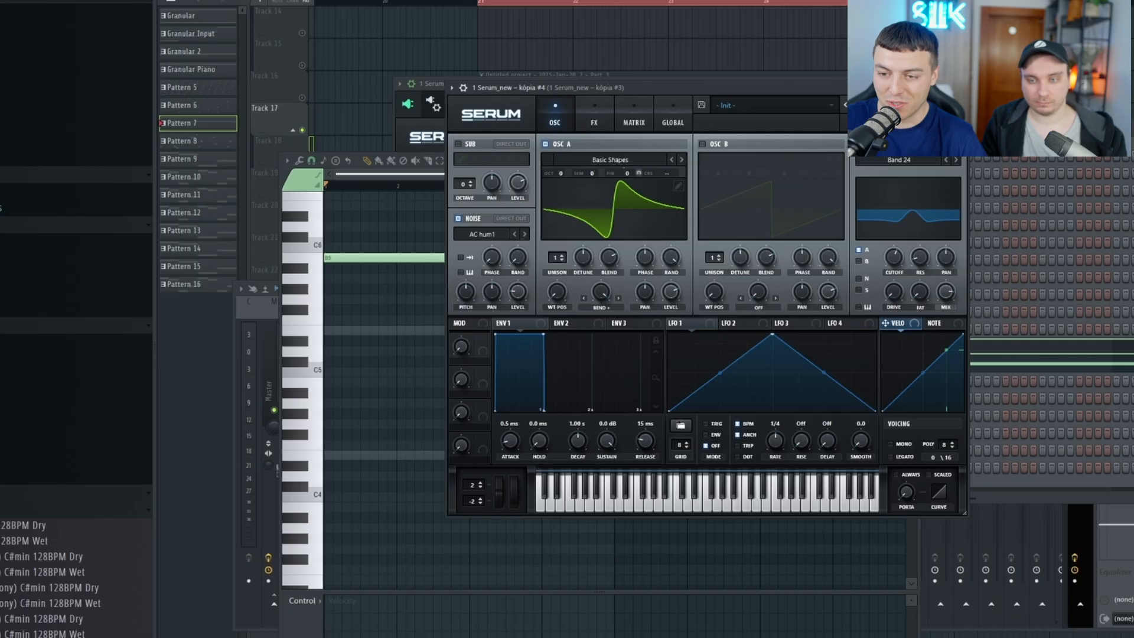
click(1051, 152)
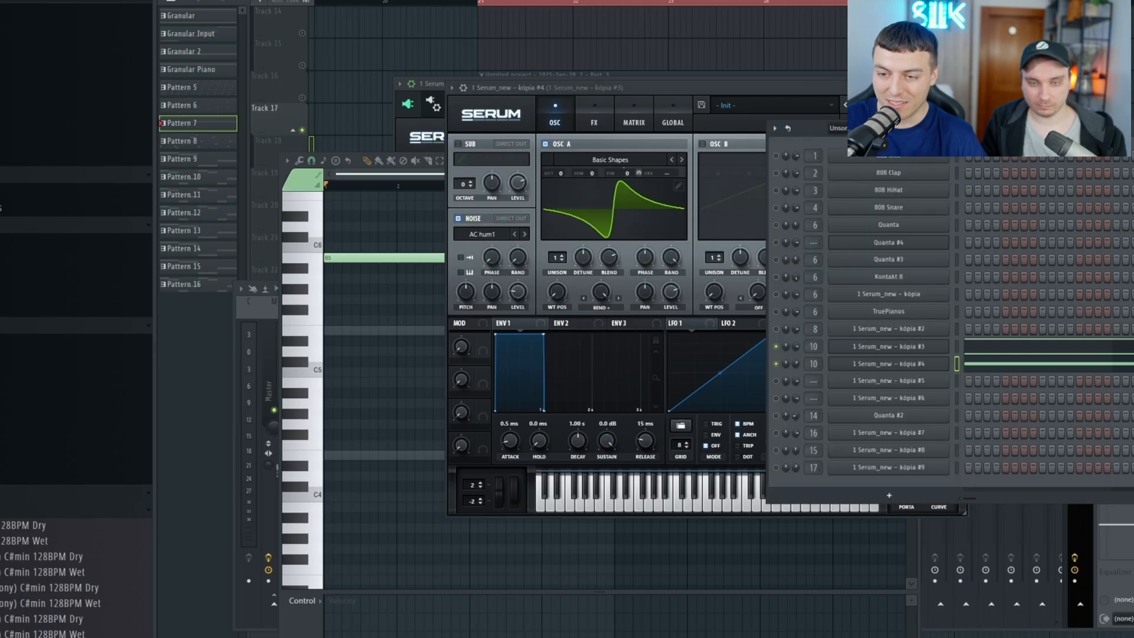
key(space)
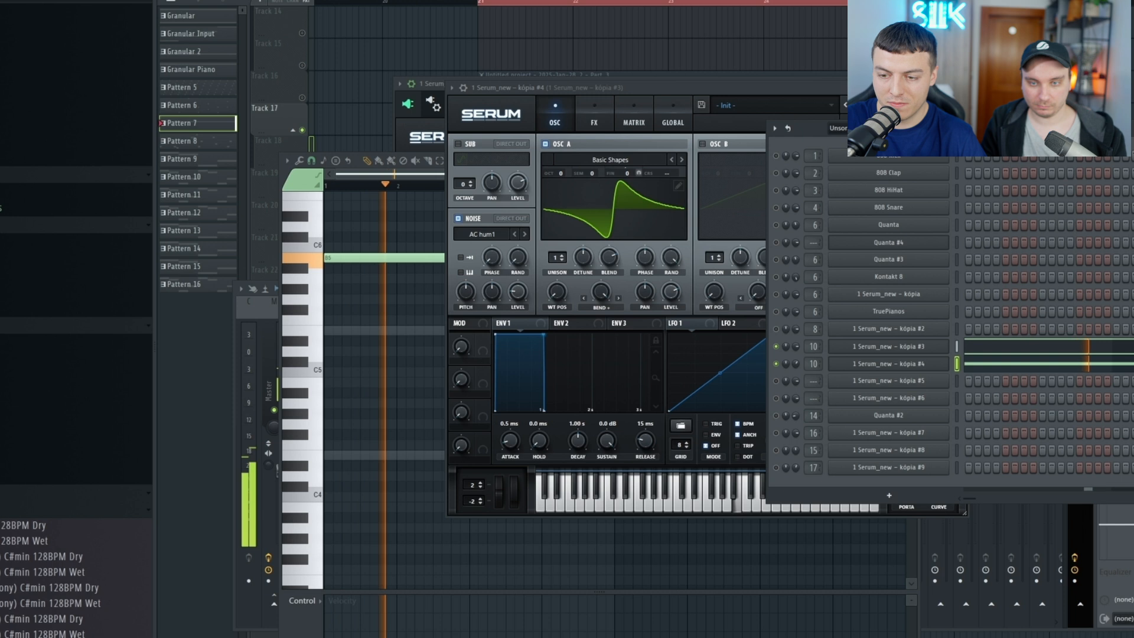
key(space)
click(700, 83)
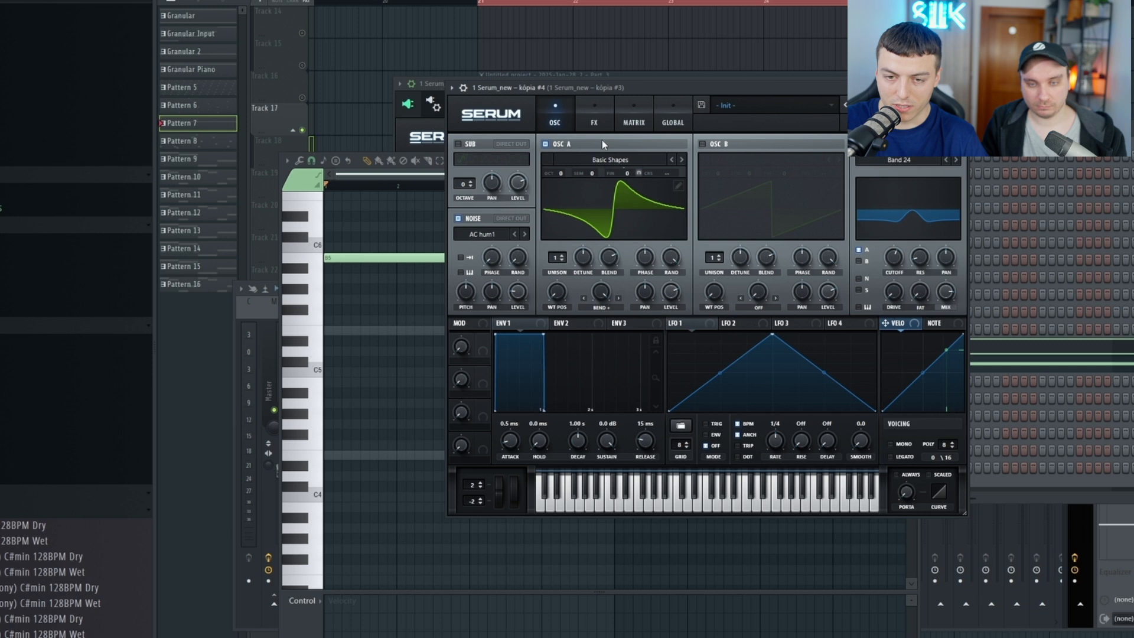
click(594, 118)
Step: Inspect the Raum reverb and the LFOTool volume curve on mixer track 10, 1 Serum_new – kópia #3
key(F9)
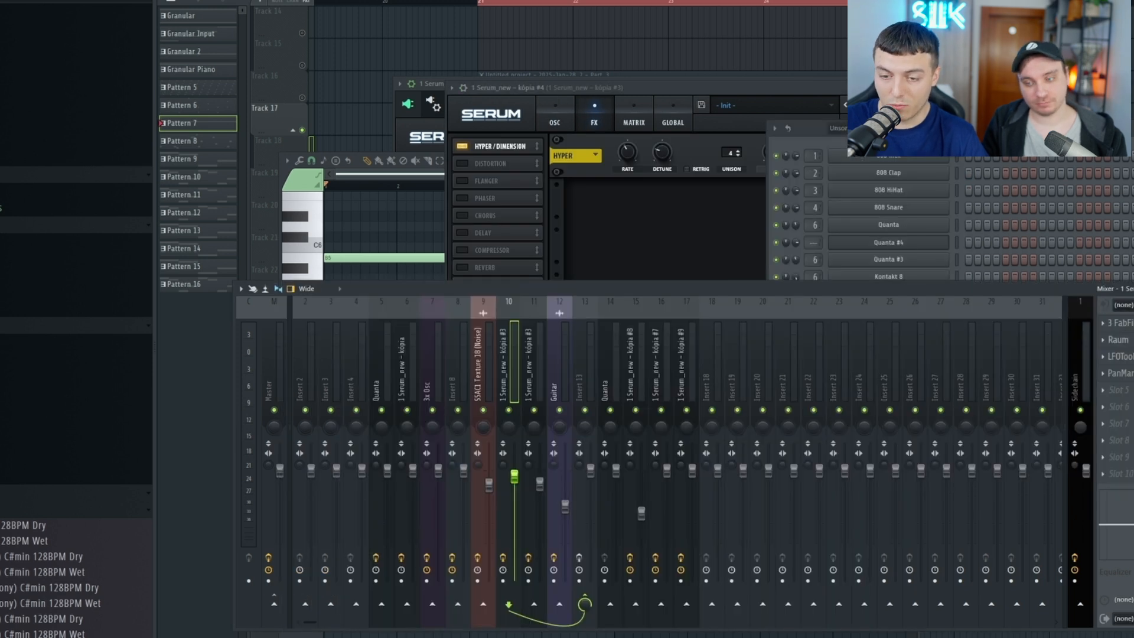
click(1119, 339)
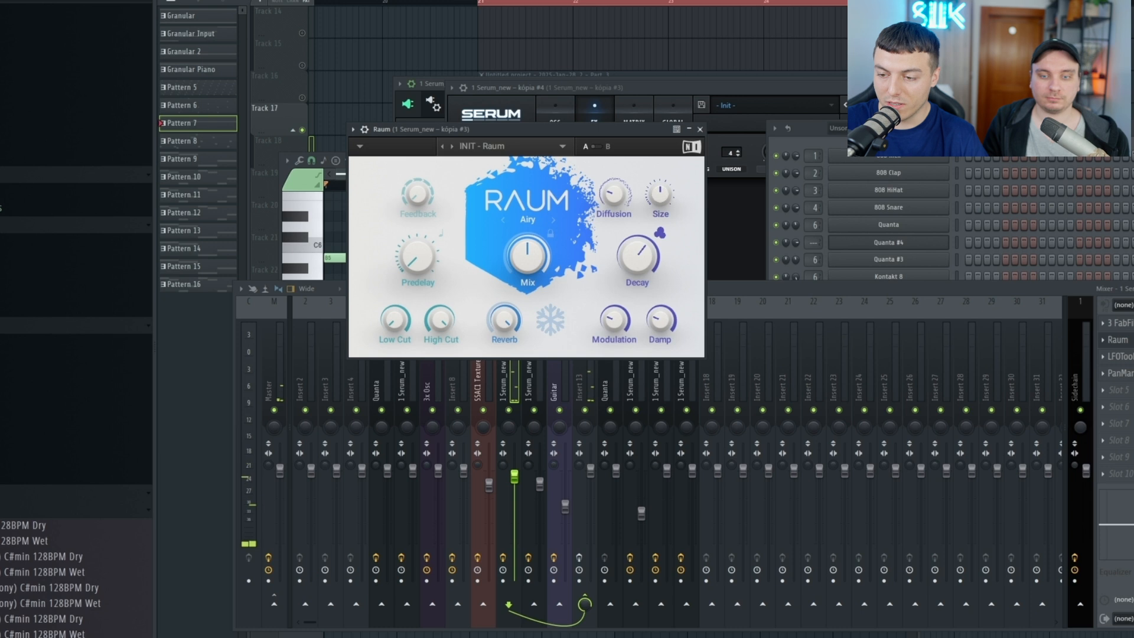
key(F9)
click(1120, 356)
click(1120, 356)
click(1120, 356)
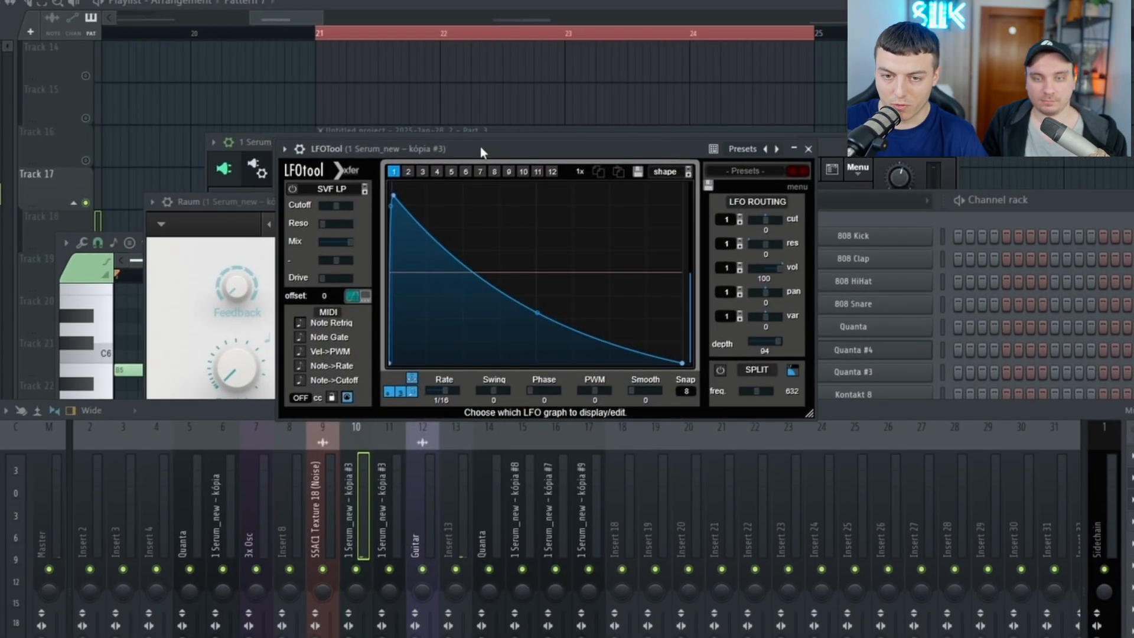
drag(480, 147, 508, 148)
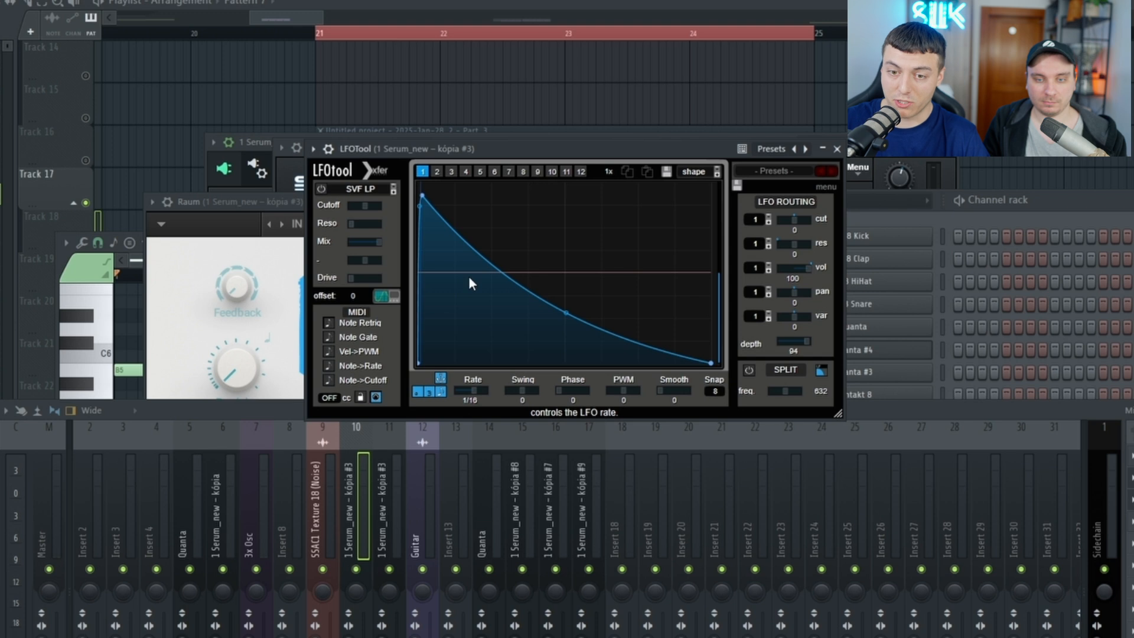
Step: Listen to the 1 Serum_new – kópia #3 channel through the LFOTool volume curve
key(space)
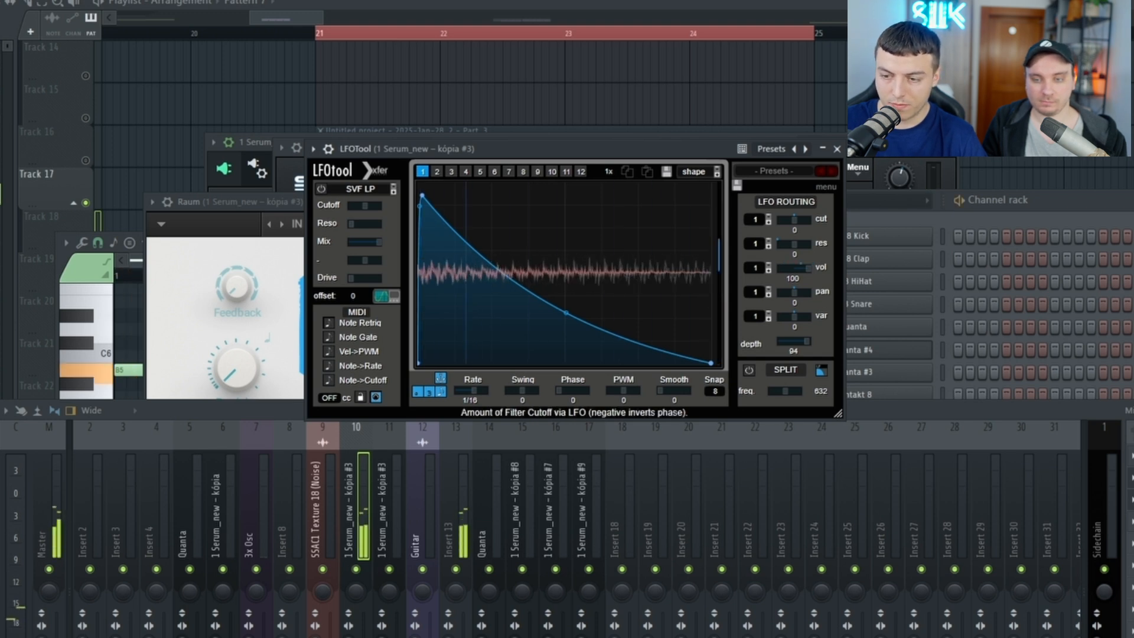
click(1132, 500)
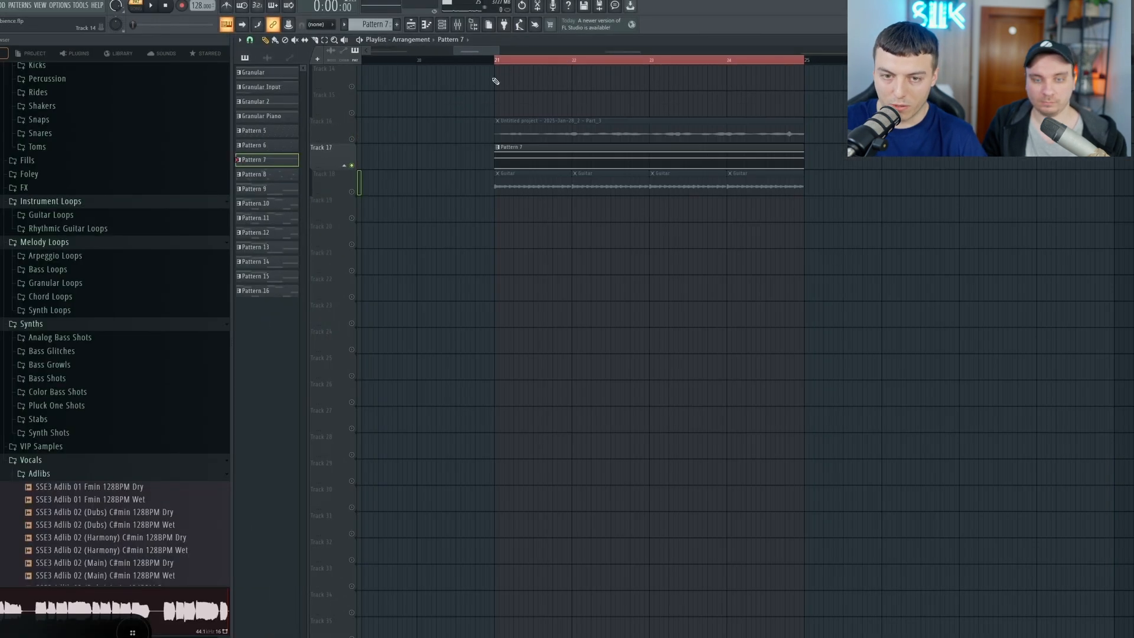
Step: Unmute Track 18 to hear the Guitar clips with Pattern 7, and solo Track 16 to hear its audio clip
click(352, 192)
key(space)
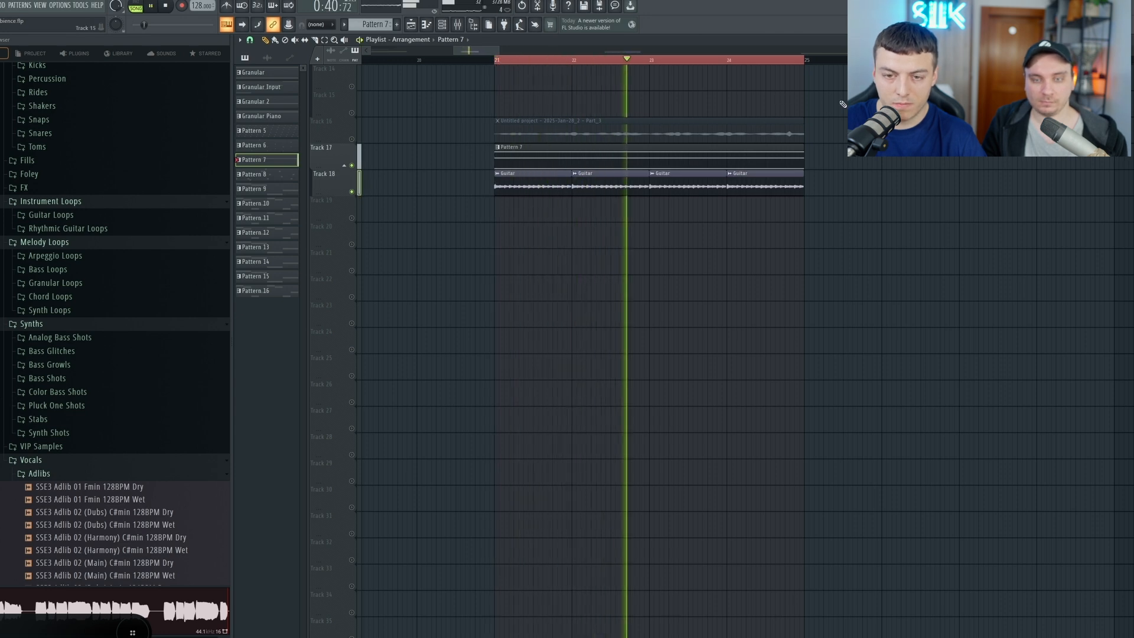
key(space)
click(352, 139)
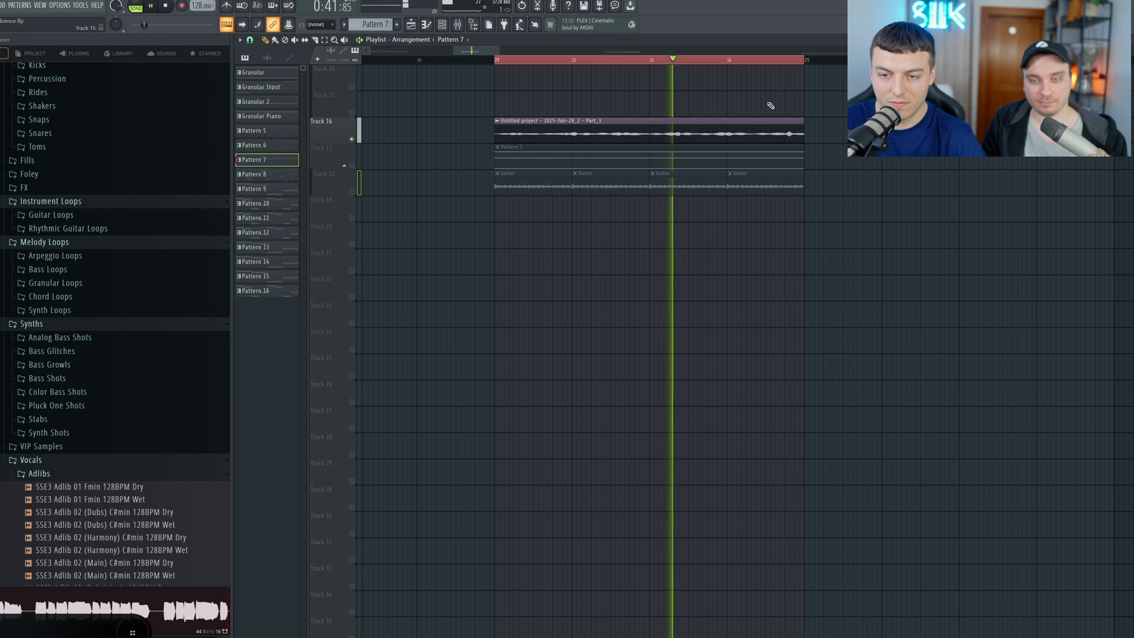
key(space)
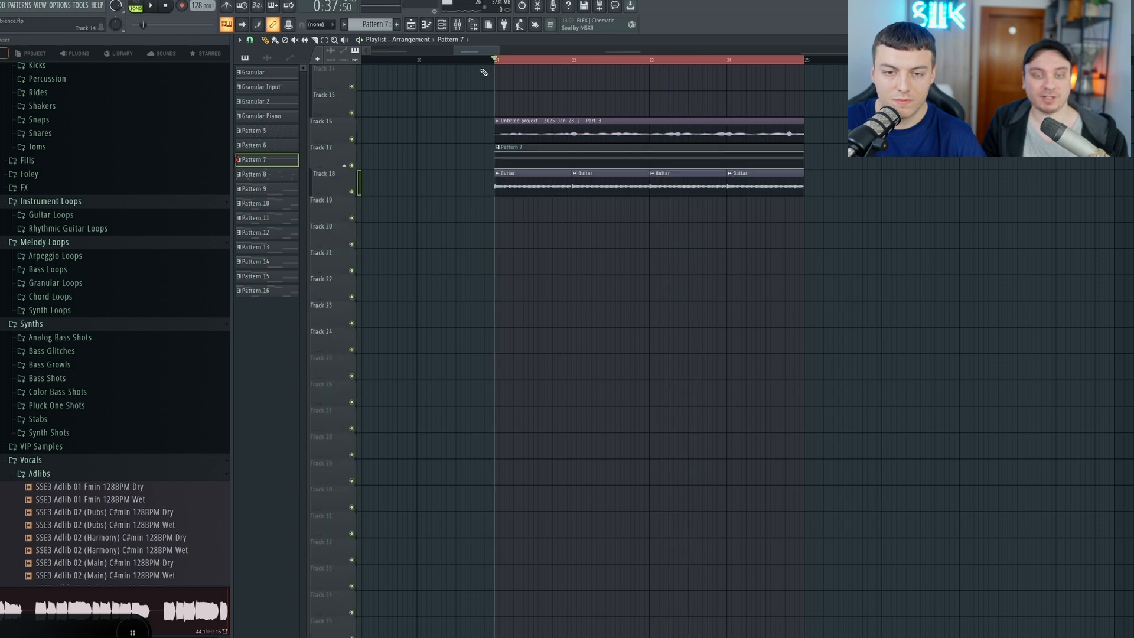
Step: Open the spiff plugin on mixer track Insert 13 and listen to the combined layers running through it
click(457, 28)
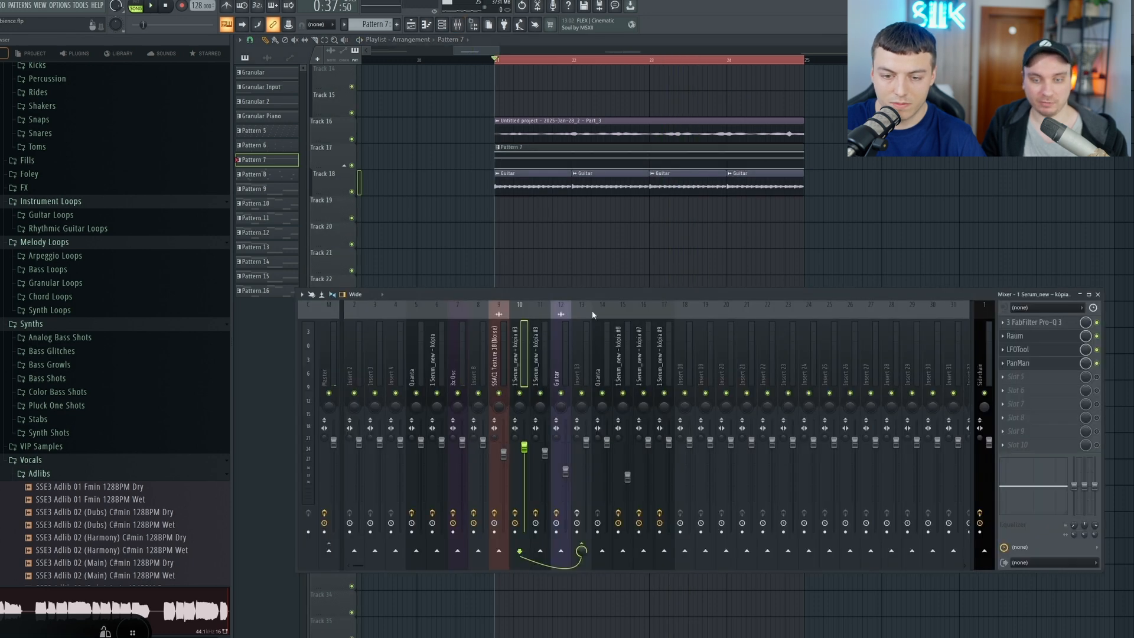
click(572, 337)
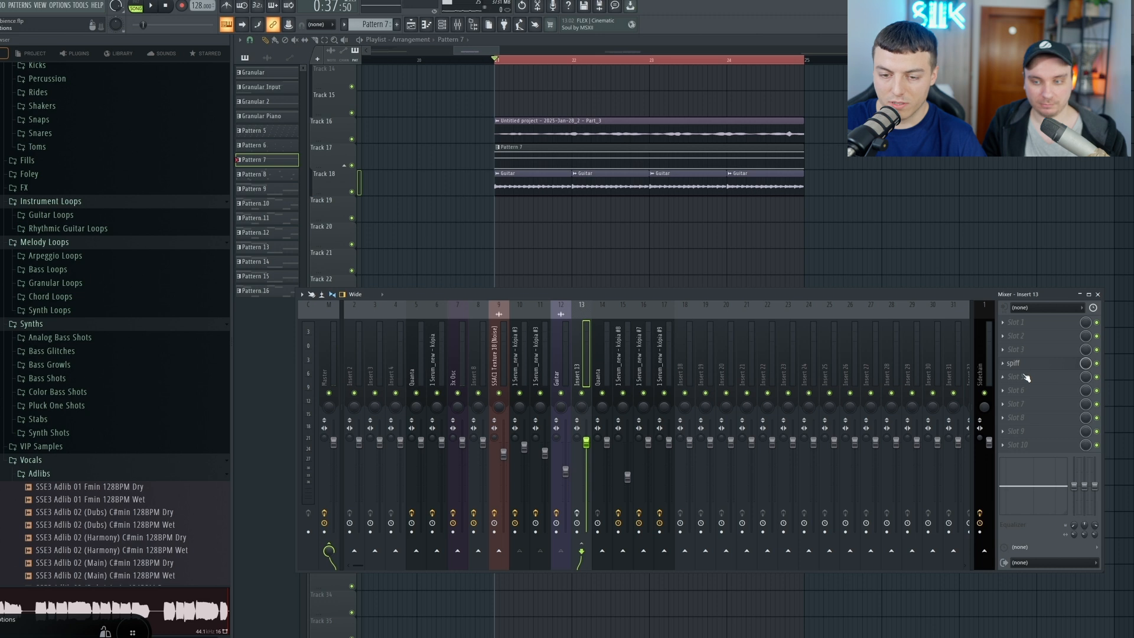
click(1040, 365)
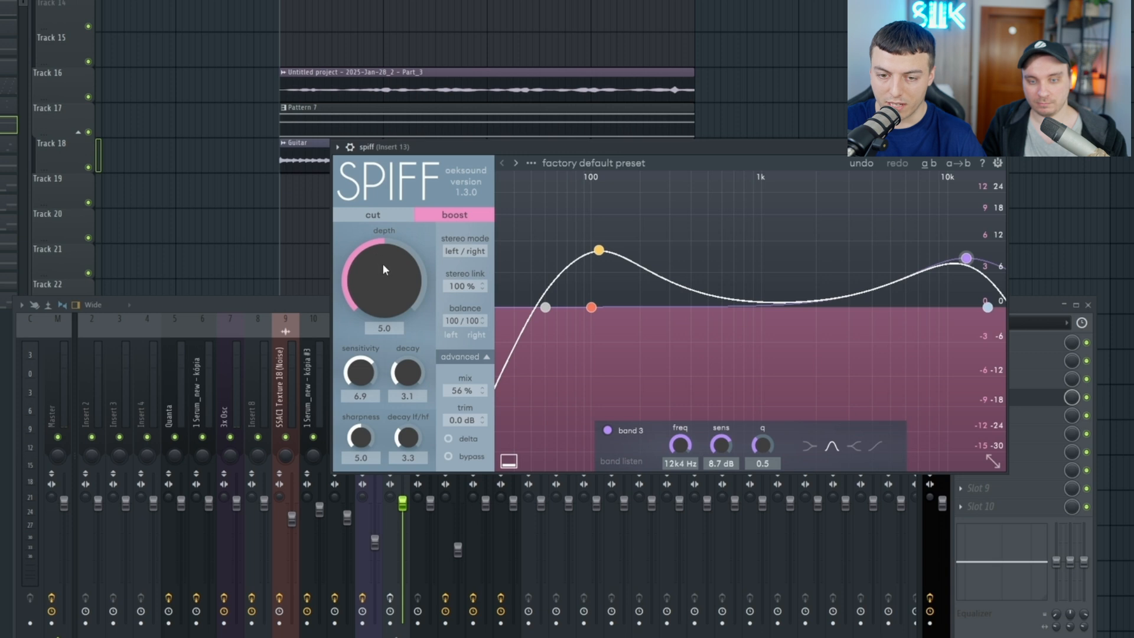
click(391, 598)
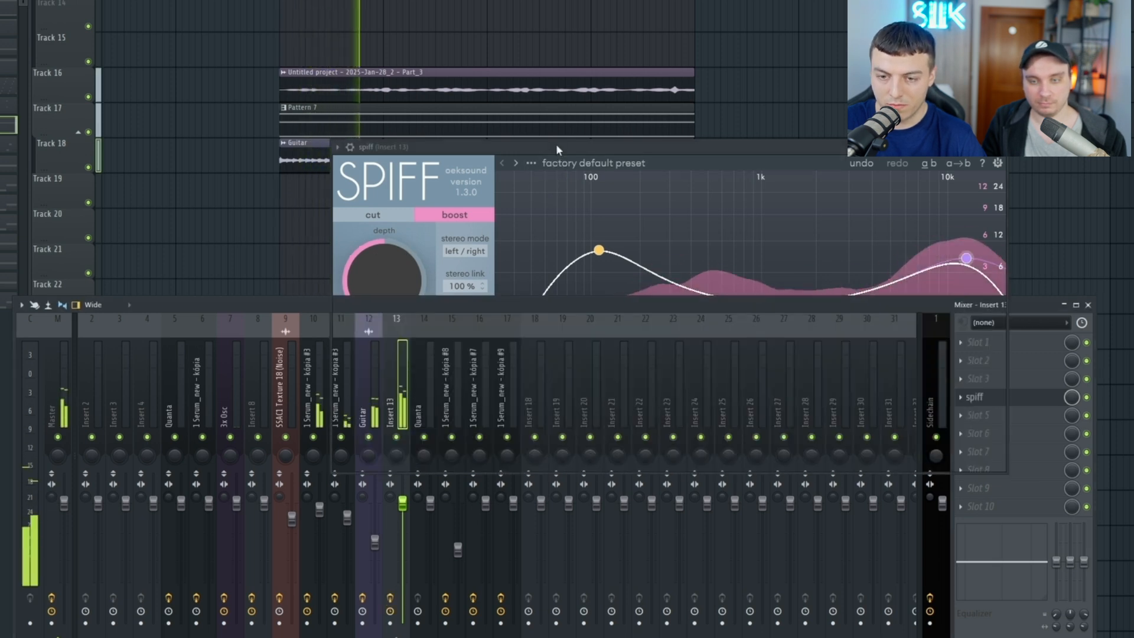
drag(555, 144, 562, 137)
key(space)
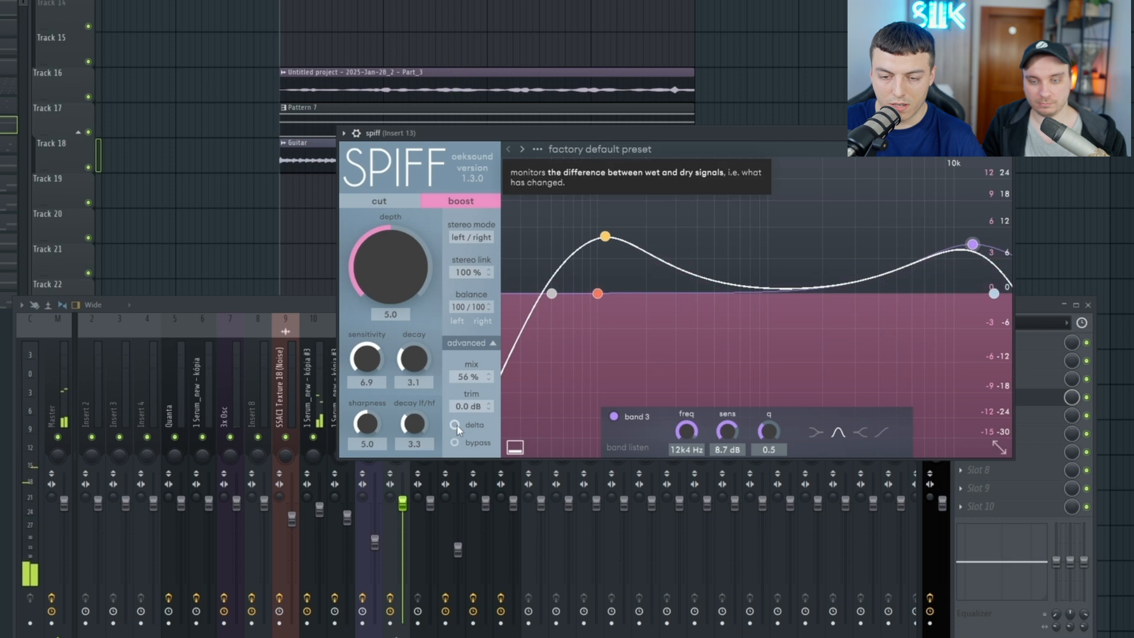
Step: Audition only what spiff adds by enabling delta during playback, and switch delta off again to compare
click(455, 425)
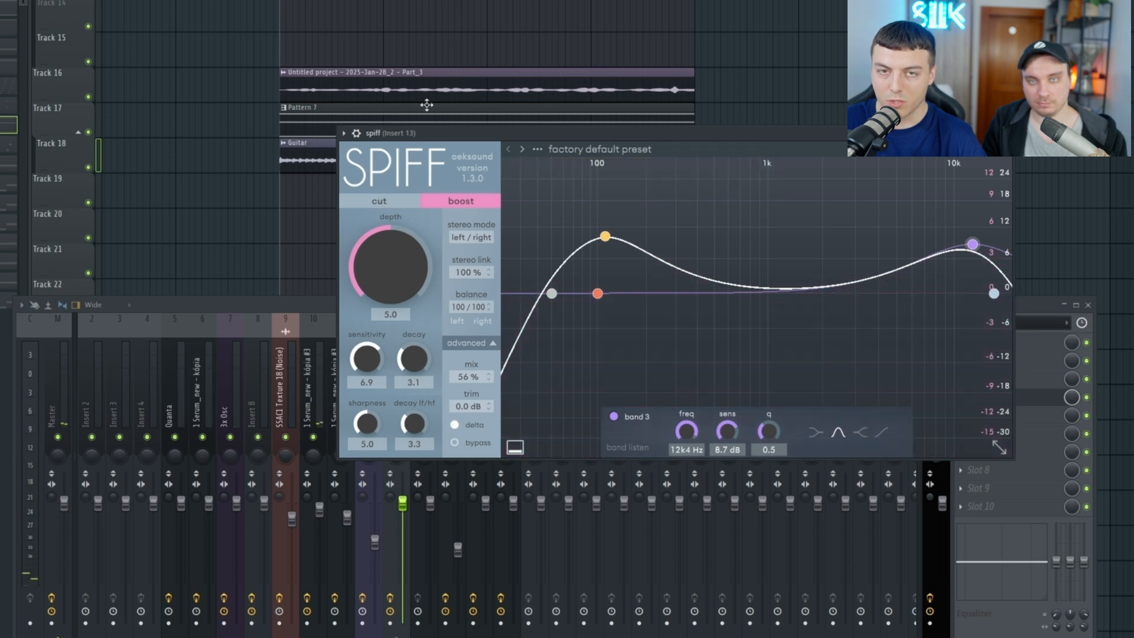
key(space)
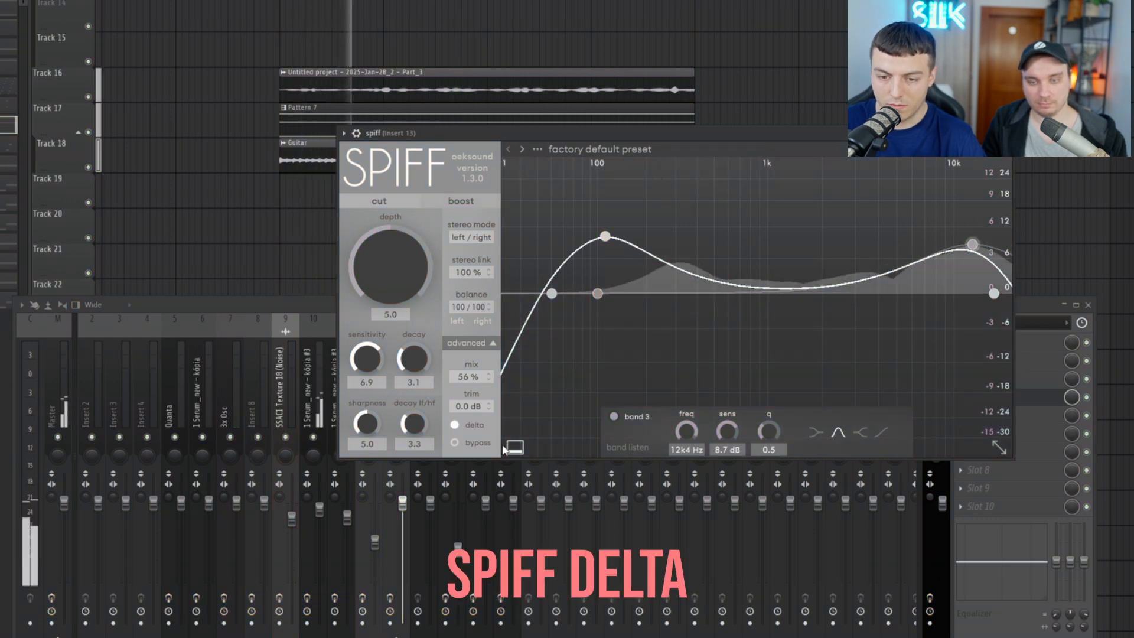
click(473, 425)
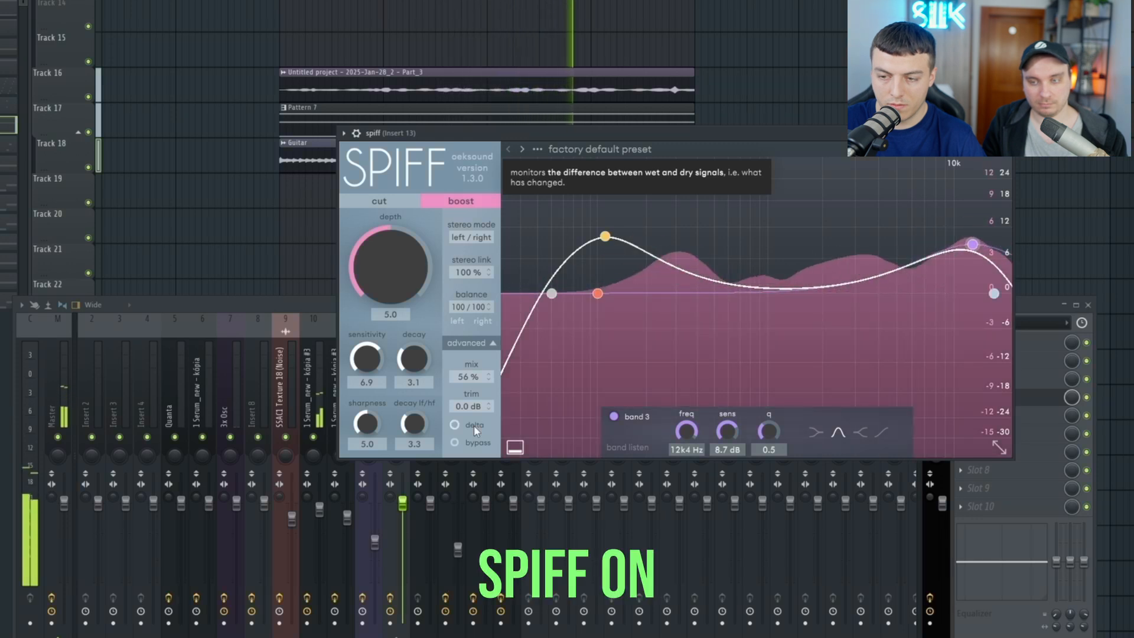
Step: Place SSAC1 Ambience 03 C at its embedded 120 BPM on Track 6, Ambience 04 C on Track 7, and another sample below
click(309, 307)
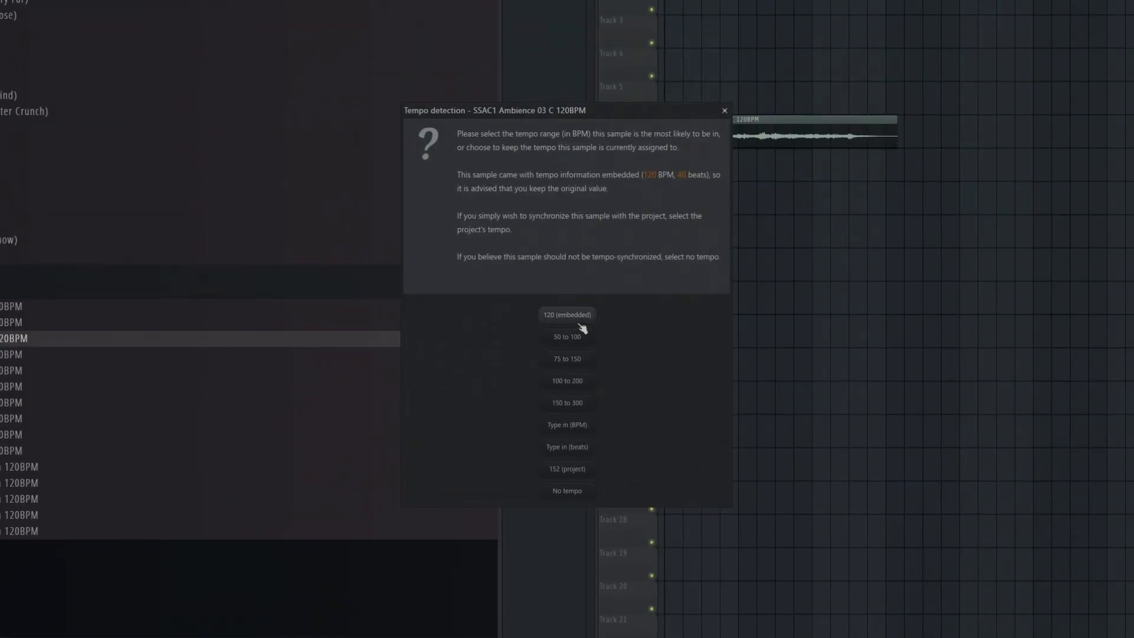
click(556, 320)
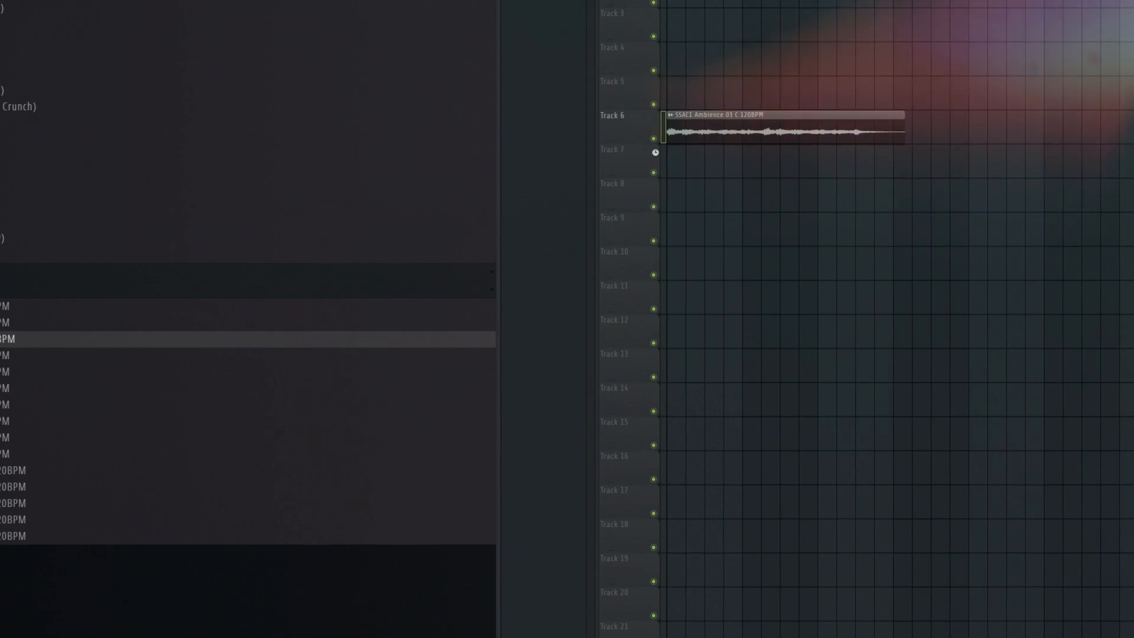
drag(16, 366, 679, 157)
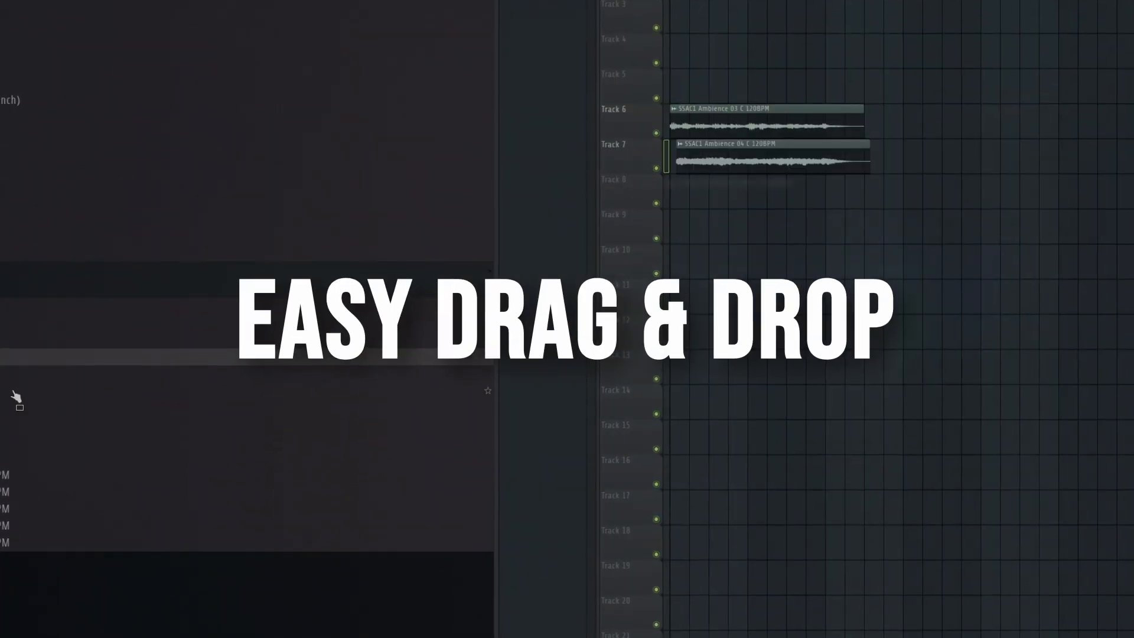
drag(12, 397, 683, 232)
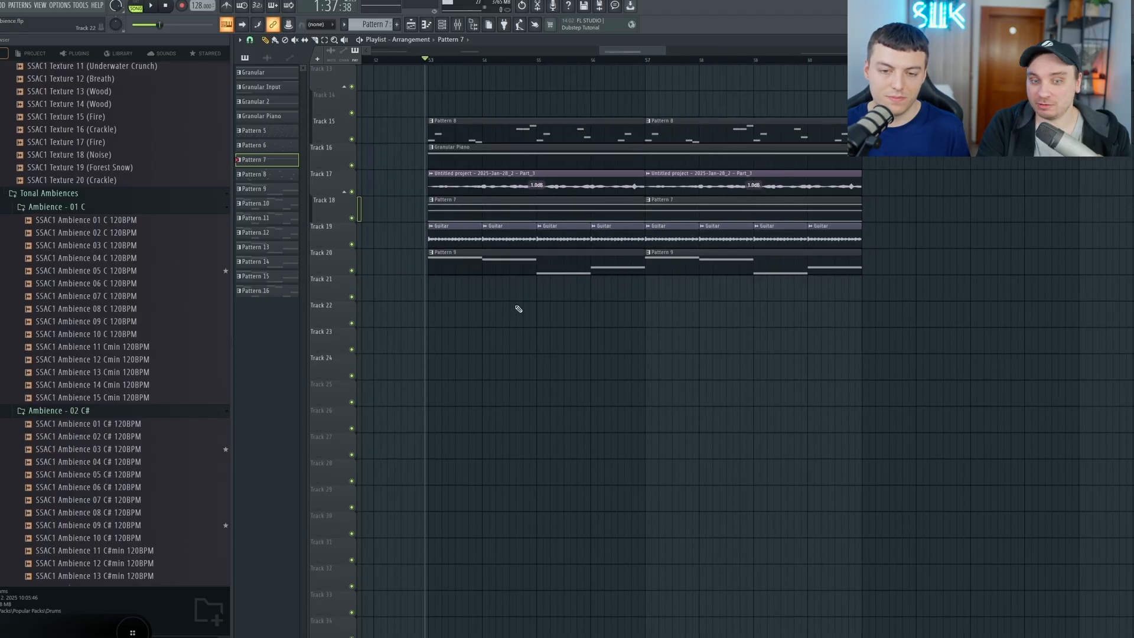
Step: Listen from bar 53 to the Guitar clips on Track 19 and Pattern 7 on Track 18, each in solo
click(431, 60)
scroll(426, 190, down, 2)
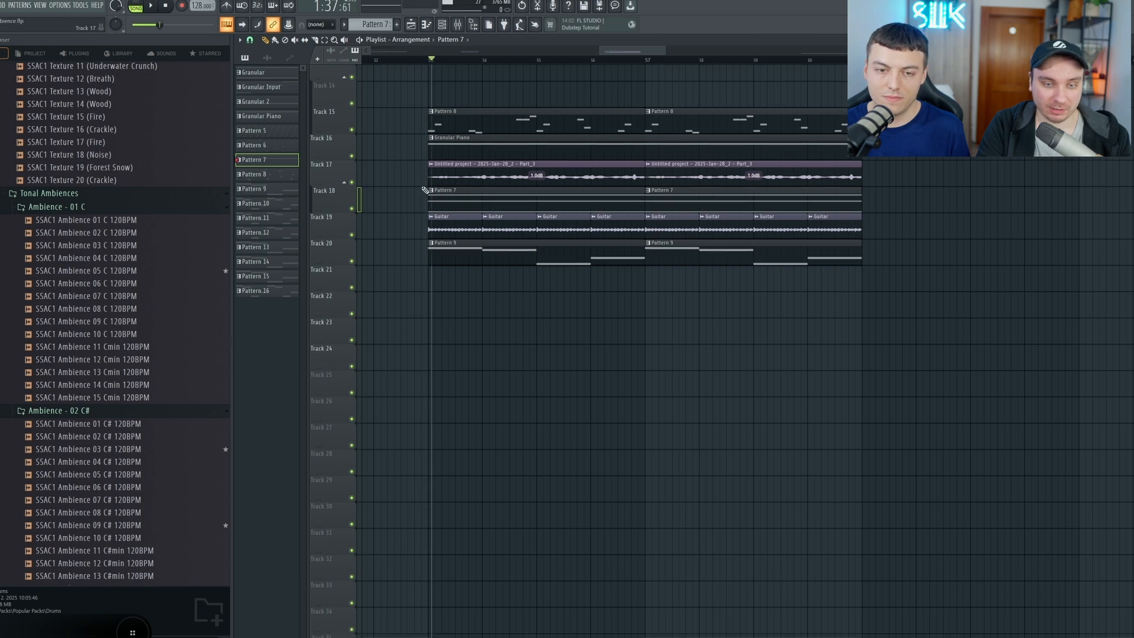
scroll(428, 189, up, 1)
scroll(436, 190, up, 3)
click(424, 61)
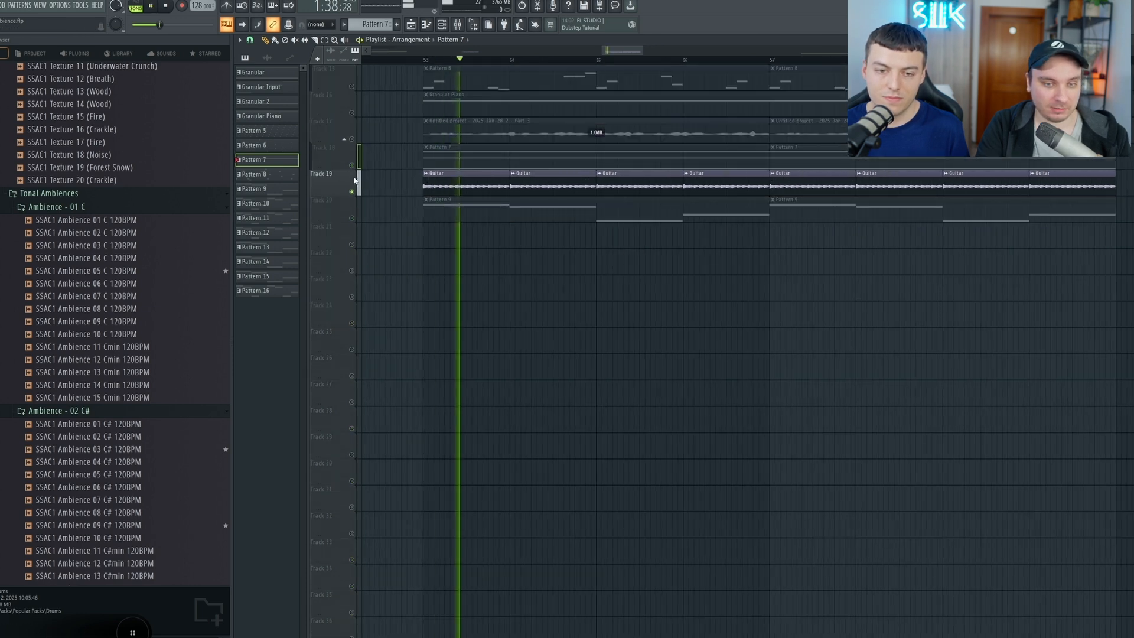
key(space)
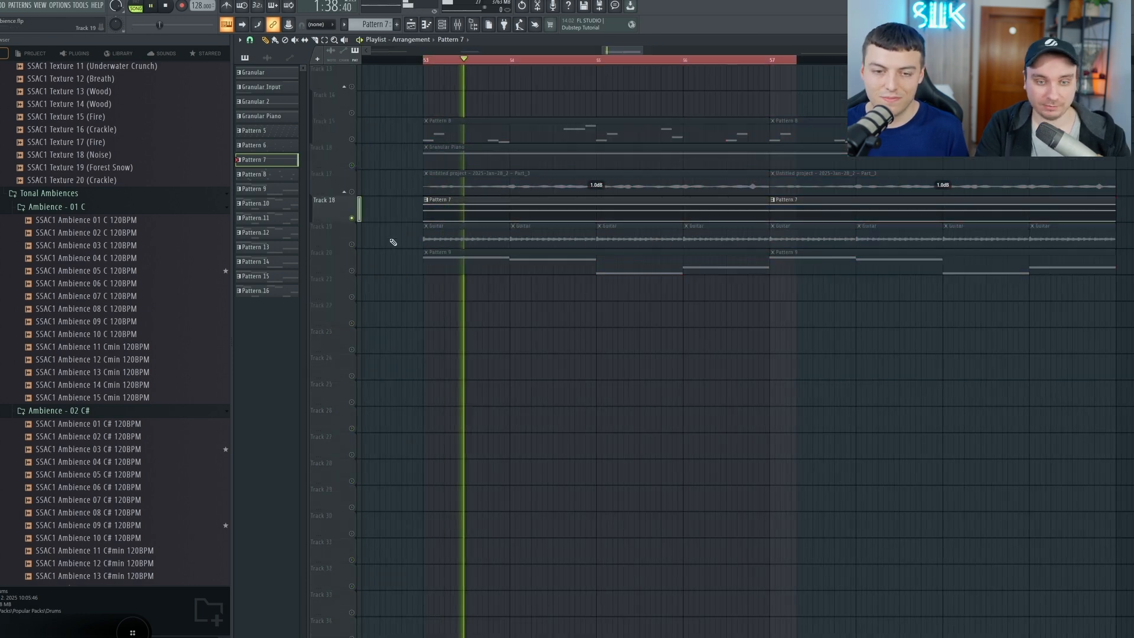
key(space)
Step: Solo and listen to the audio clips on Track 17 and the Granular Piano pattern on Track 16
right_click(352, 191)
key(space)
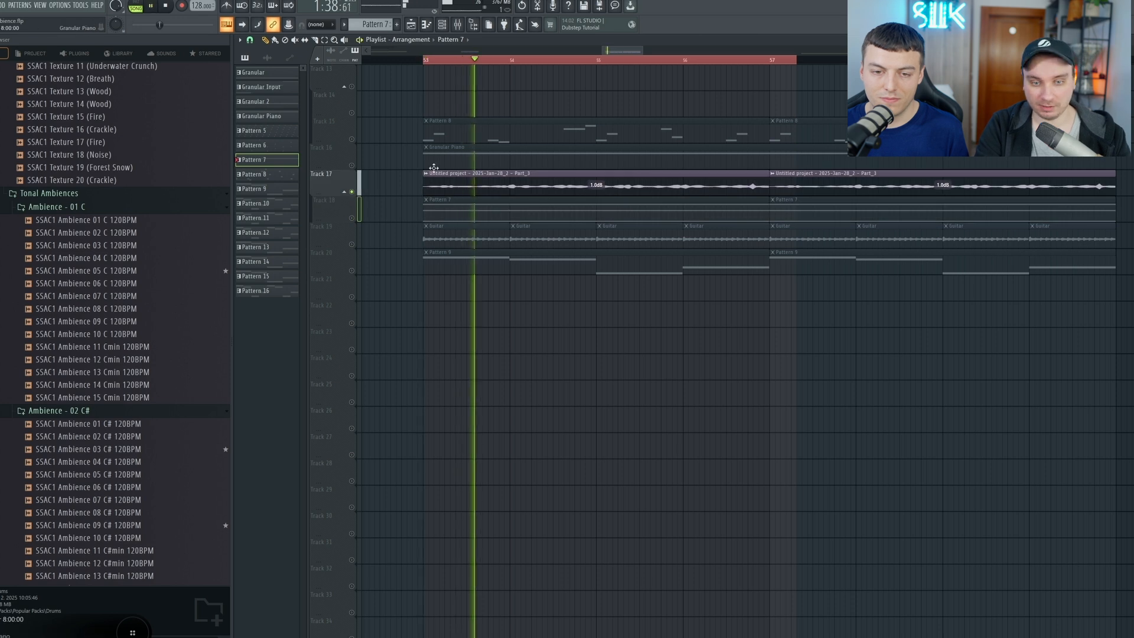
key(space)
right_click(353, 166)
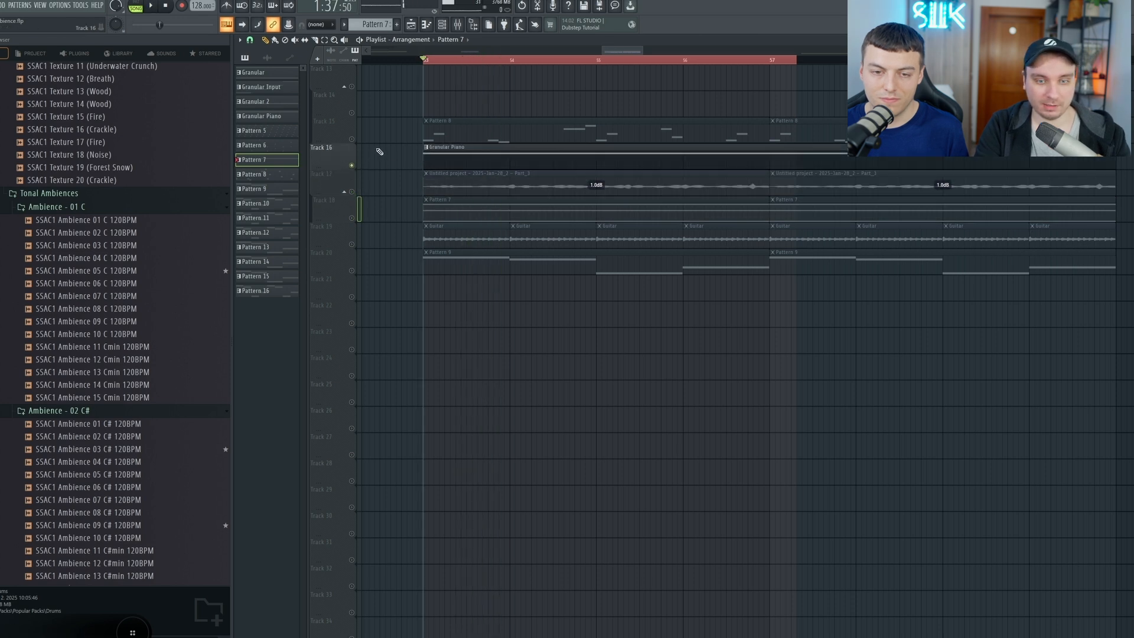
click(475, 160)
key(space)
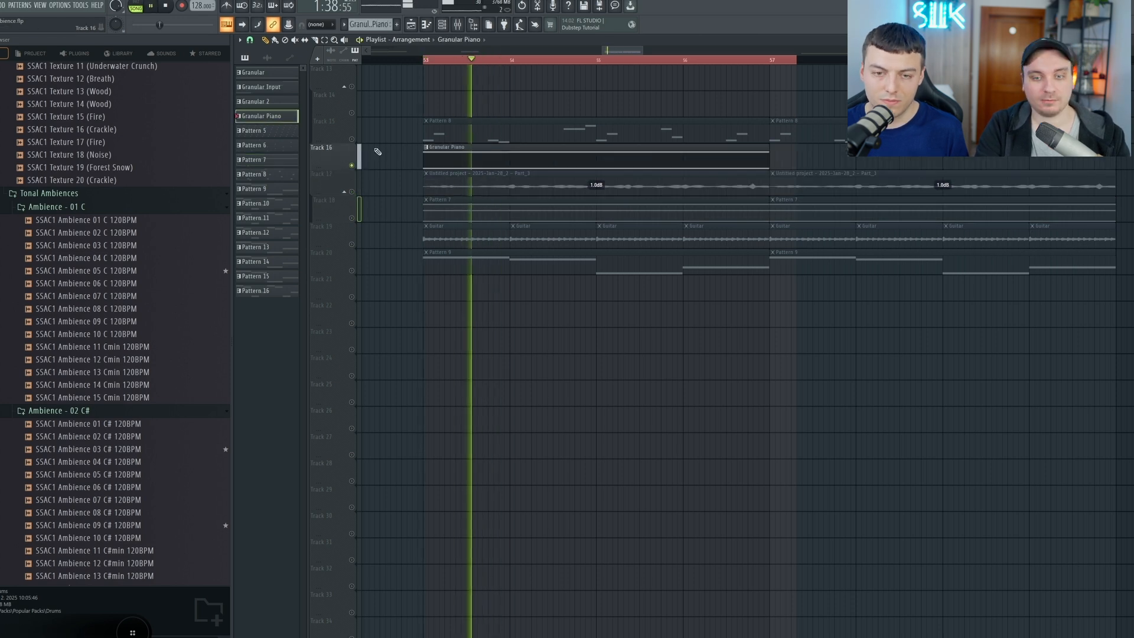
key(space)
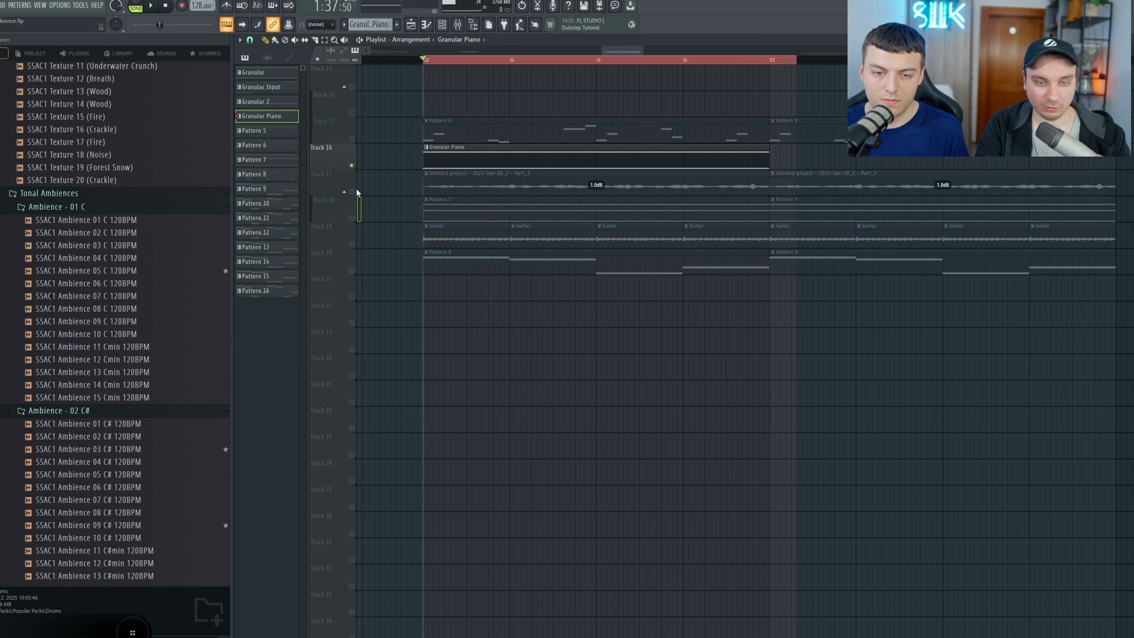
Step: Unmute Tracks 17, 18 and 19 and listen to them together with the Granular Piano on Track 16
click(351, 191)
click(351, 218)
click(351, 244)
key(space)
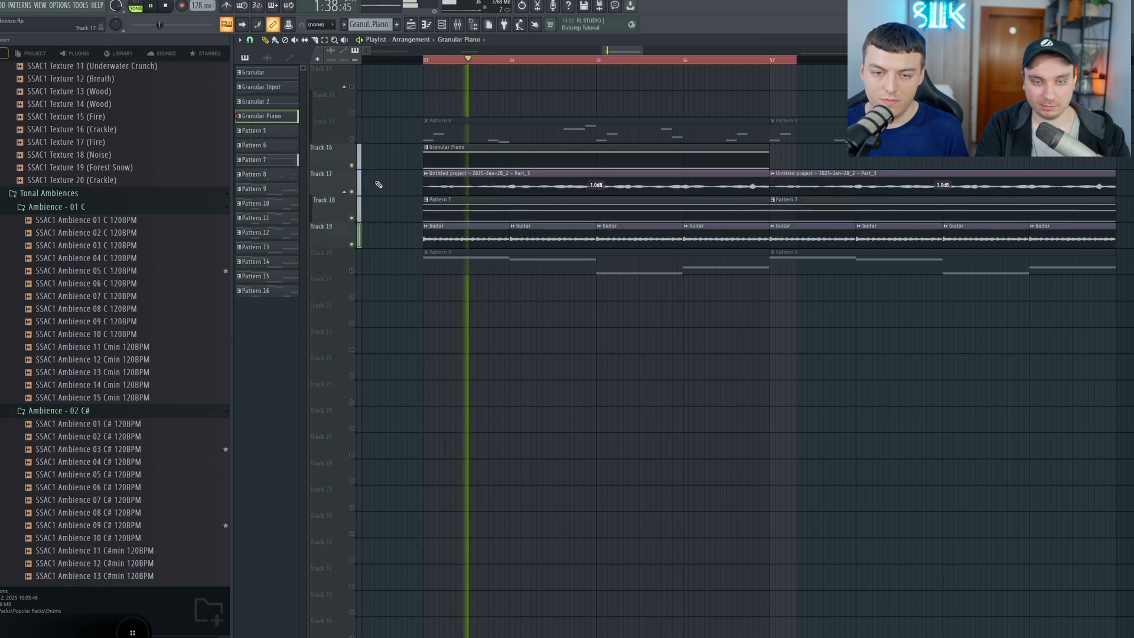
key(space)
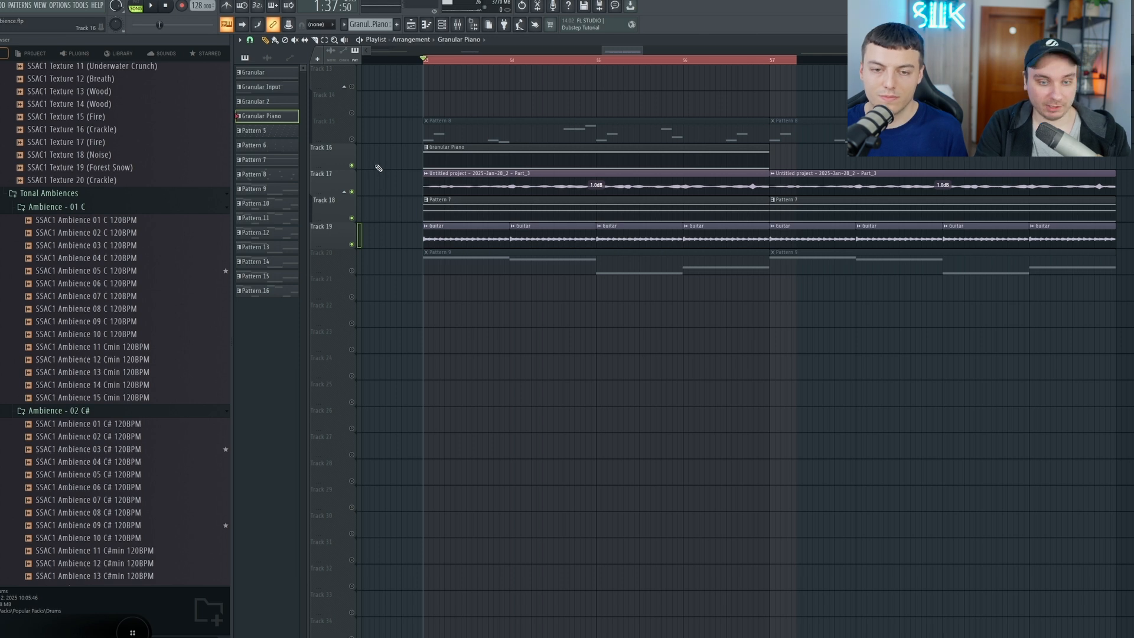
Step: Unmute Track 15 and open its Pattern 8 in the channel rack
click(352, 140)
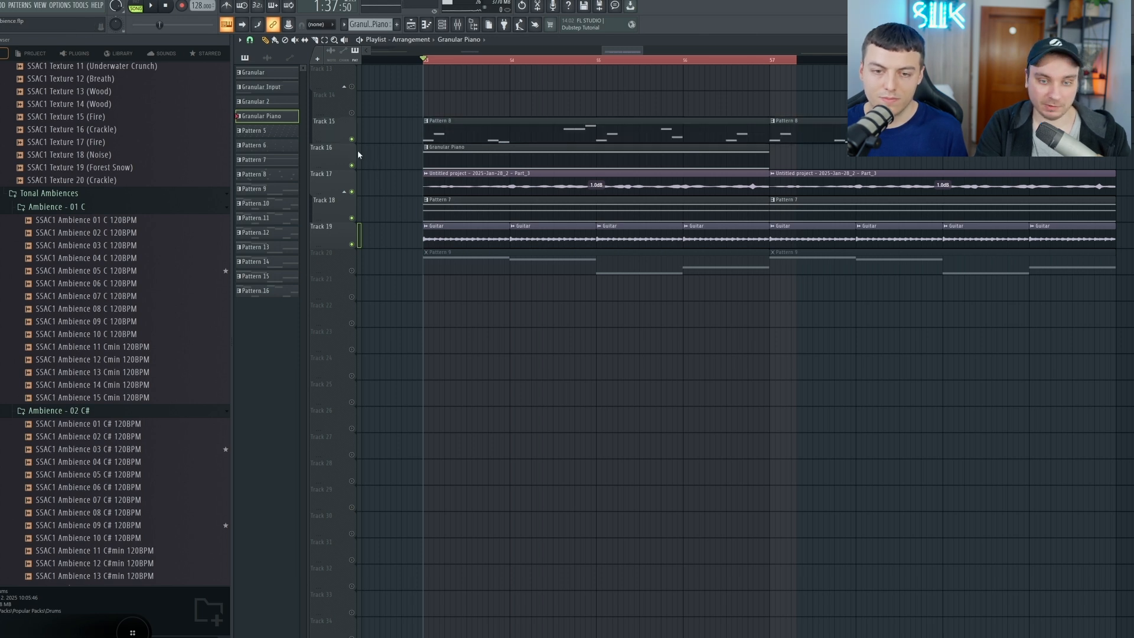
scroll(511, 222, up, 3)
scroll(491, 216, down, 2)
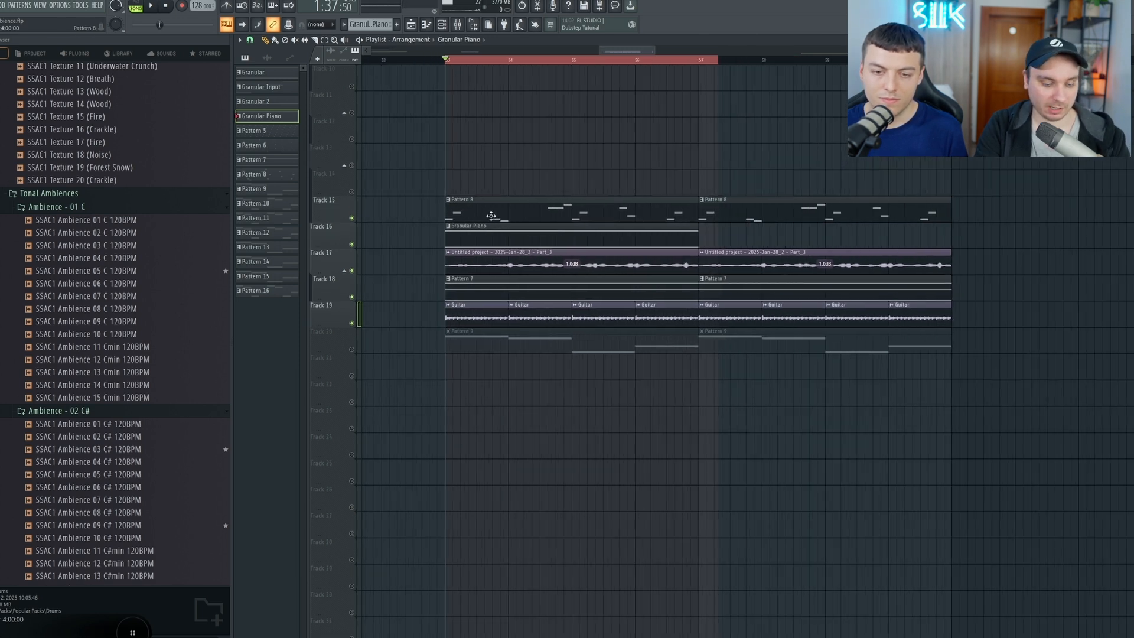
double_click(562, 211)
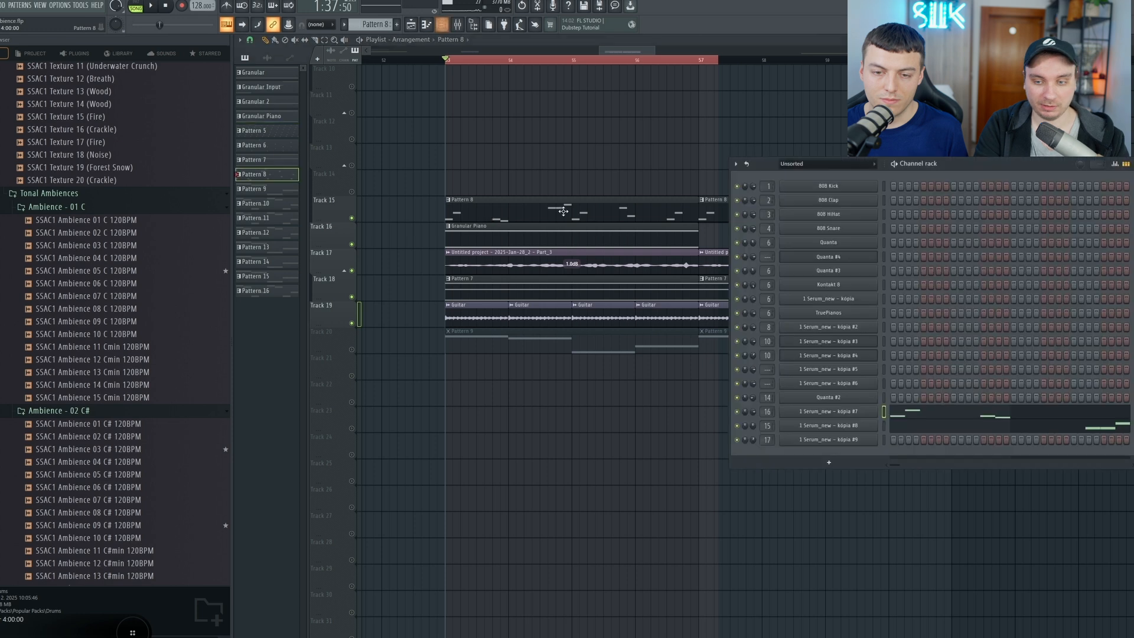
Step: View the Serum preset of 1 Serum_new – kópia #7 and the effect chain on its mixer track
click(845, 412)
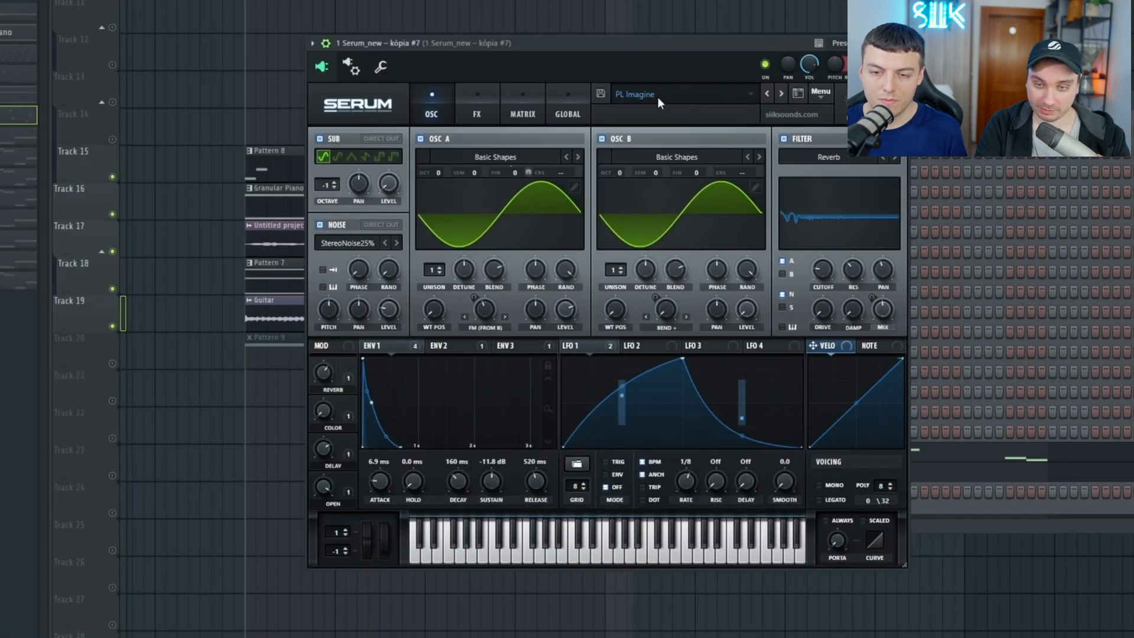
drag(656, 55, 479, 111)
key(F9)
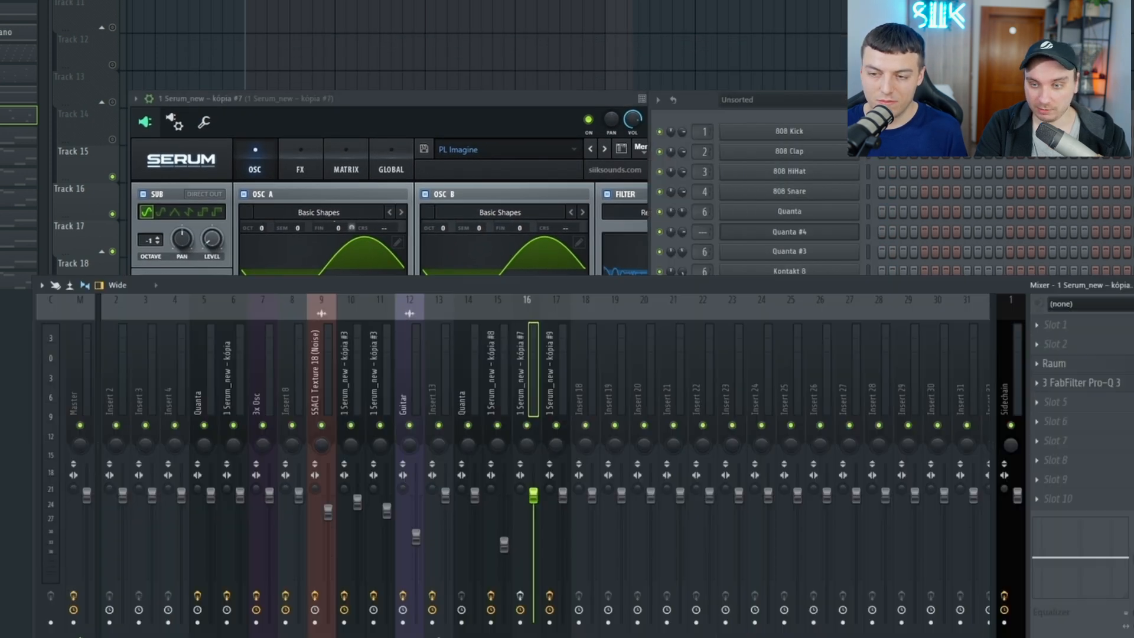
Step: Open the piano roll of 1 Serum_new – kópia #7 and examine its Pattern 8 notes during playback
key(F6)
right_click(839, 450)
click(892, 458)
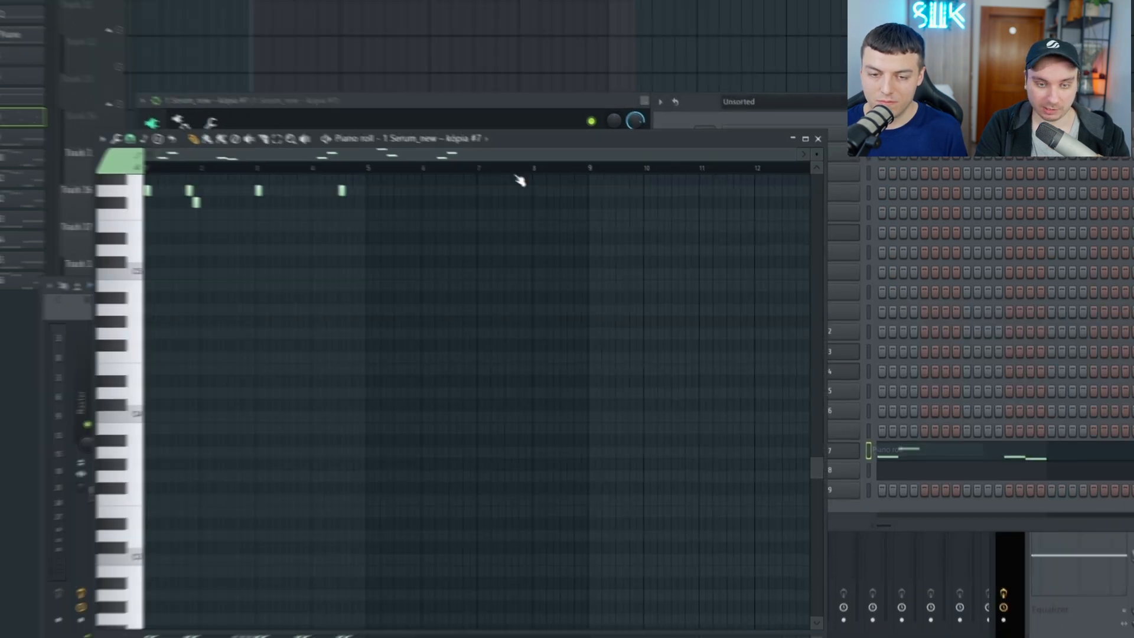
scroll(528, 219, up, 3)
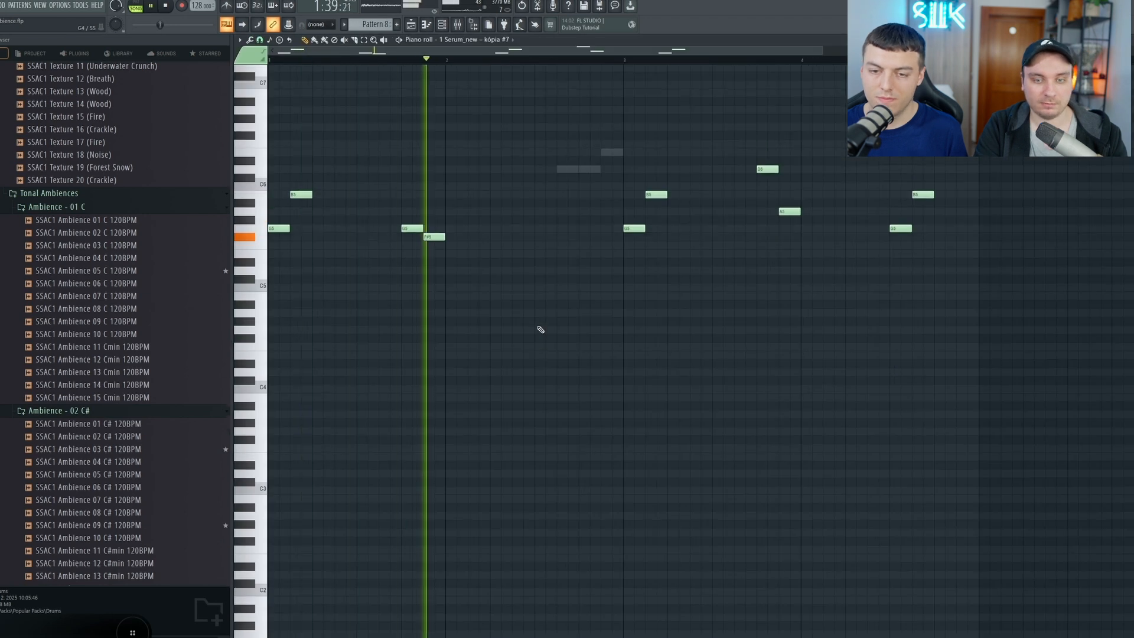
scroll(710, 346, up, 2)
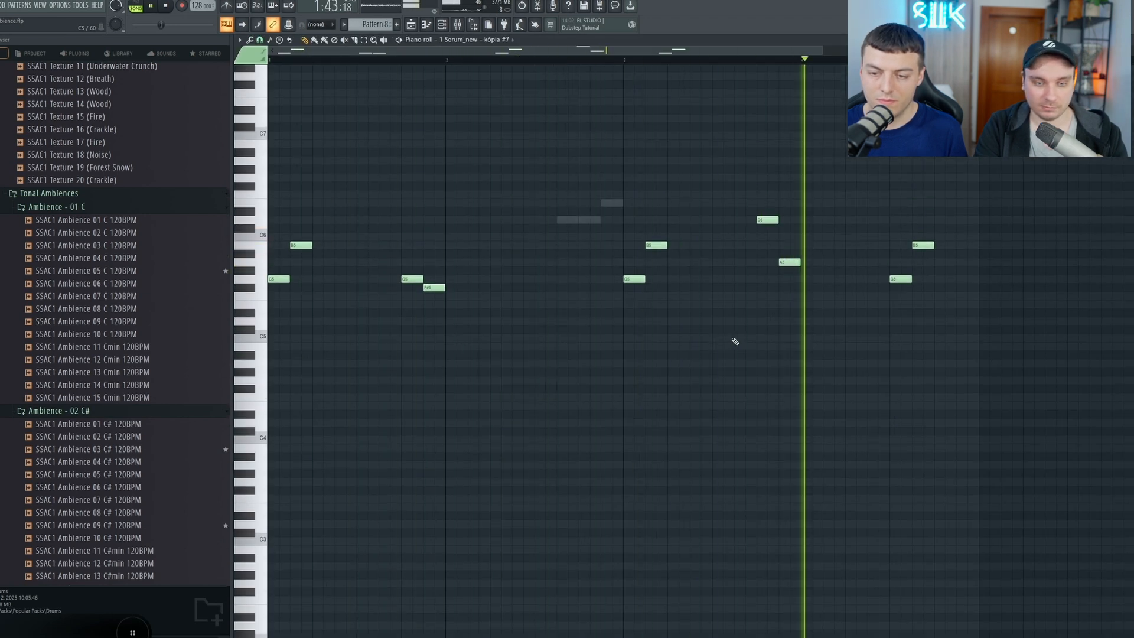
key(space)
Step: Inspect FabFilter Pro-Q 3 on the mixer track of 1 Serum_new – kópia #7 and play its piano roll notes again
key(F6)
key(F9)
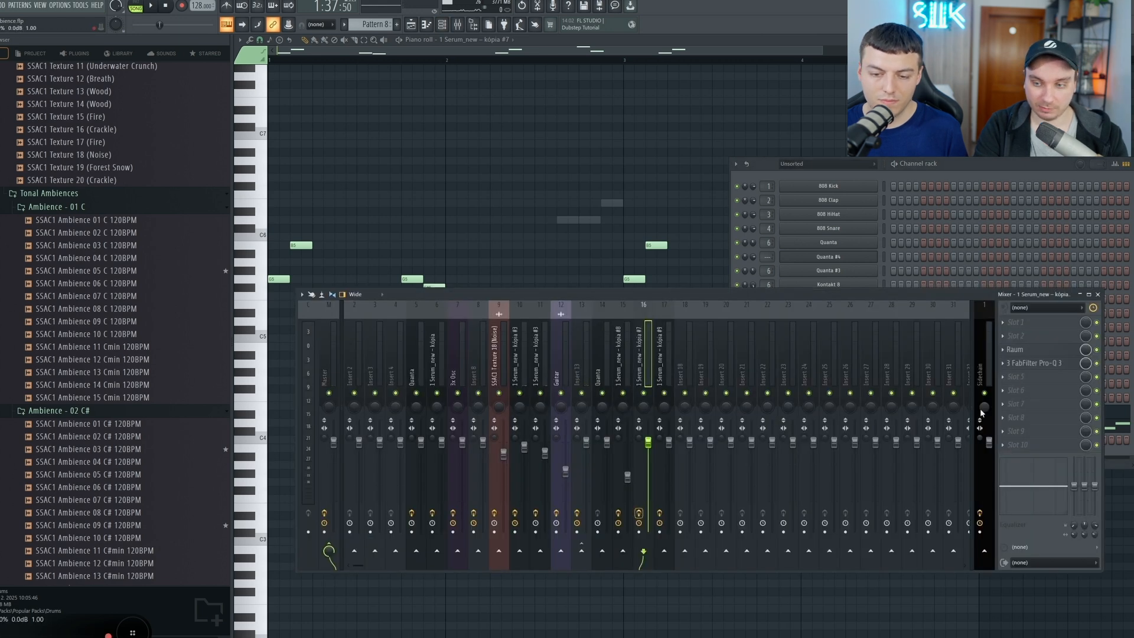
click(1034, 364)
click(1034, 364)
click(663, 165)
key(space)
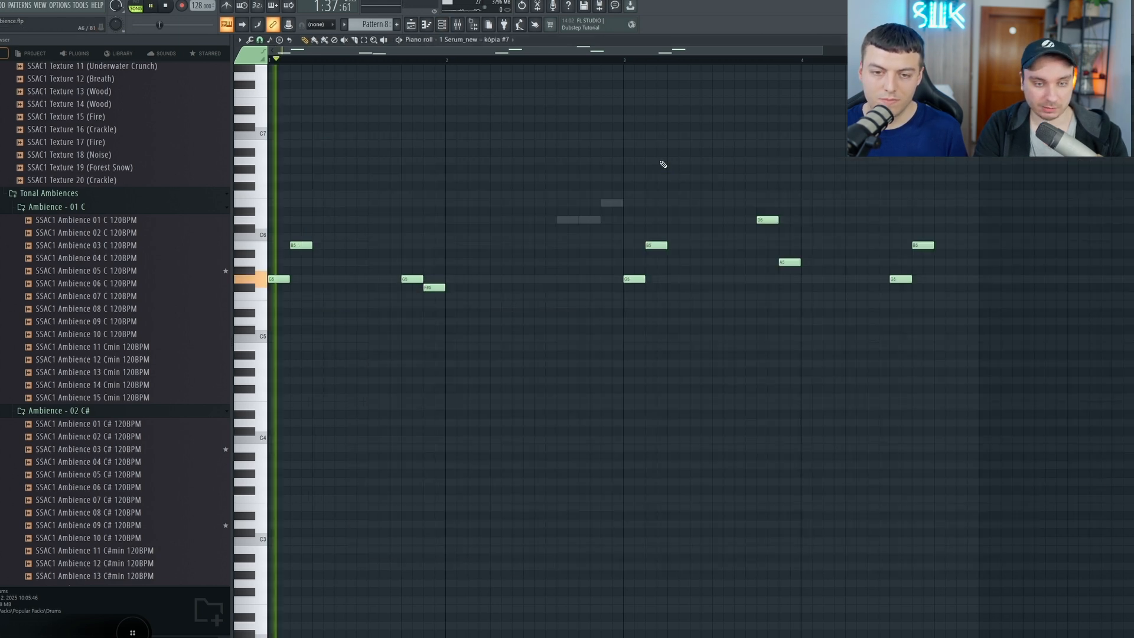
Step: Stop playback and view the mixer track that 1 Serum_new – kópia #8 is routed to
key(F6)
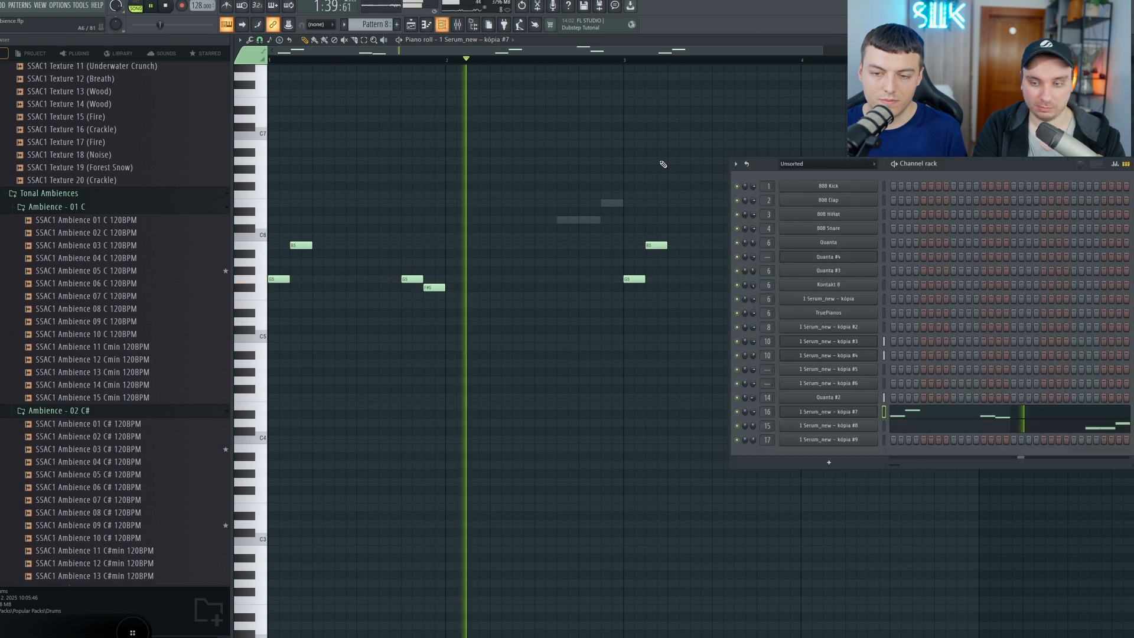
key(space)
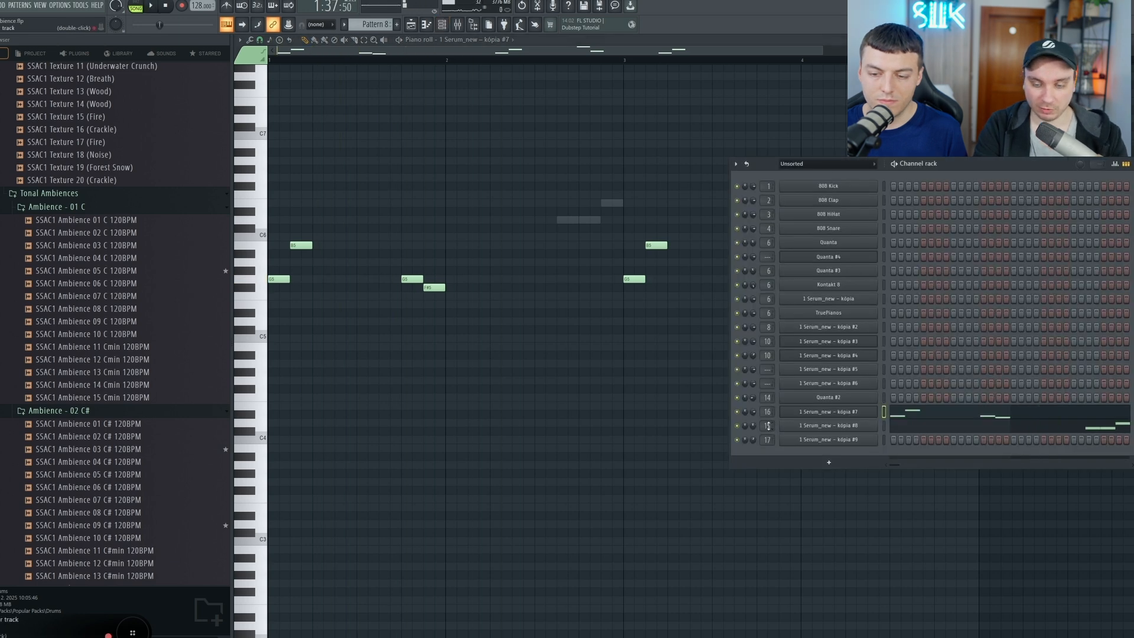
click(767, 425)
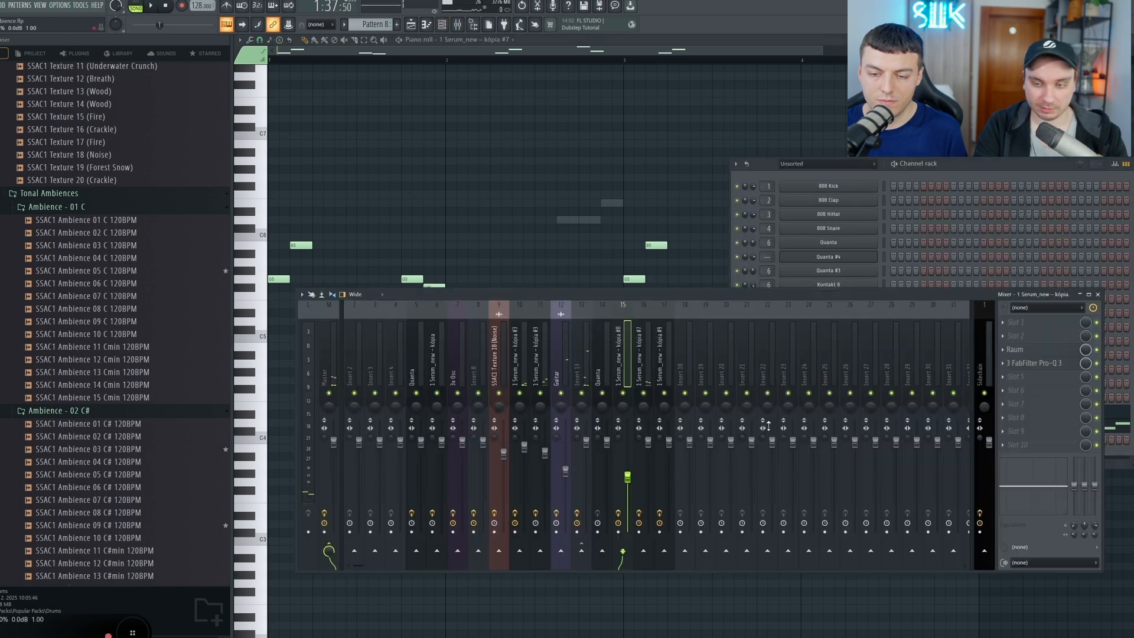
click(856, 180)
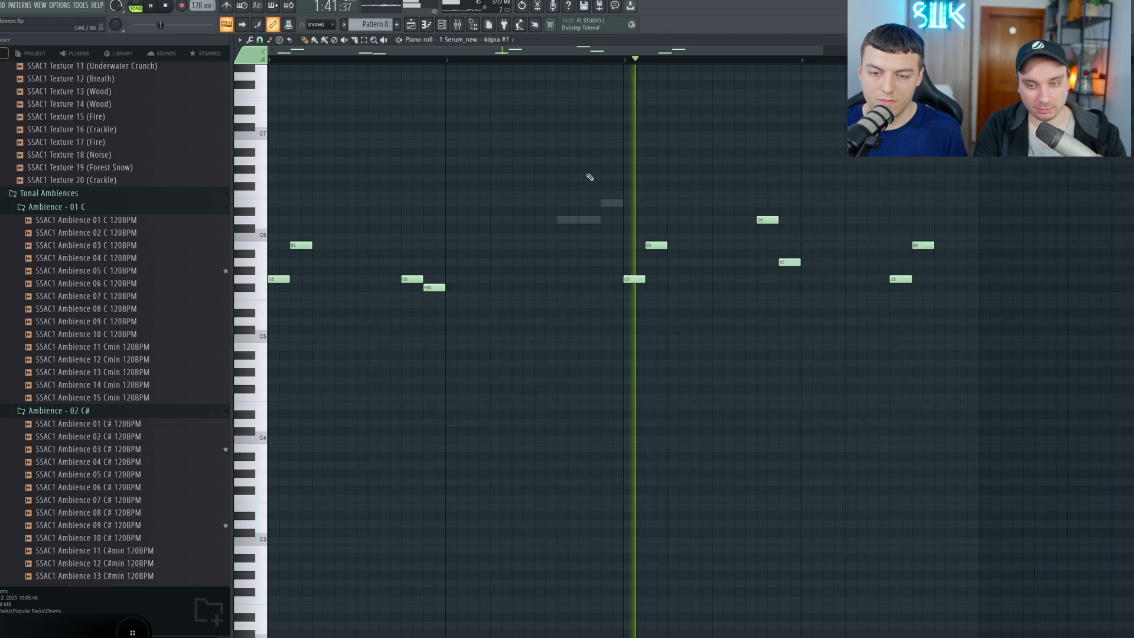
Step: Listen to the Pattern 8 notes of 1 Serum_new – kópia #8 in its piano roll and return to the playlist
key(space)
key(F6)
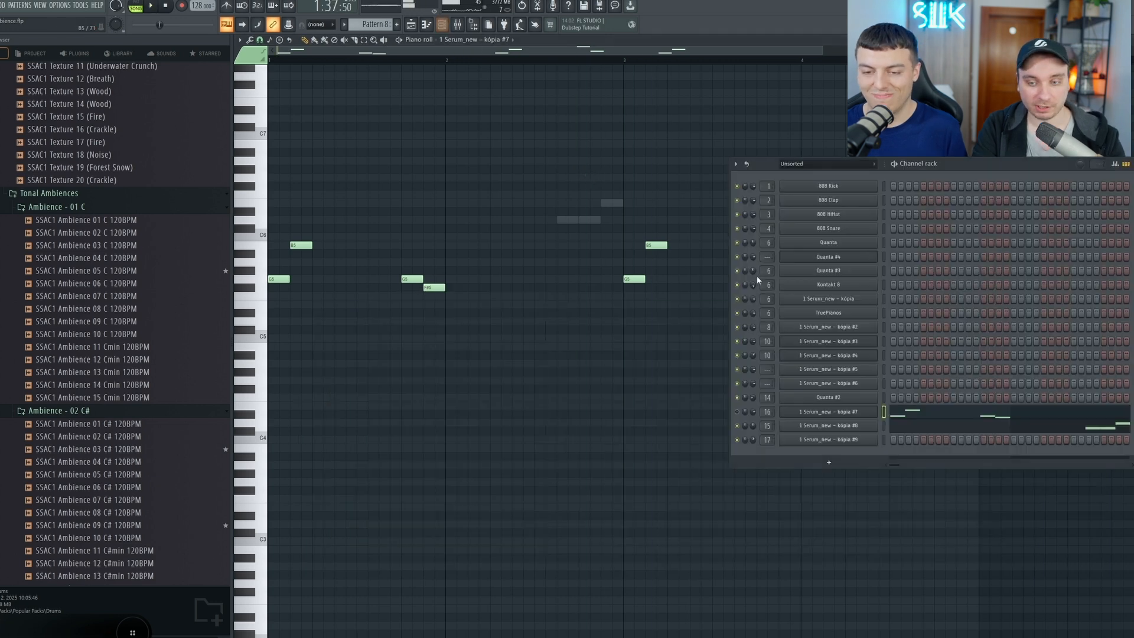
right_click(736, 424)
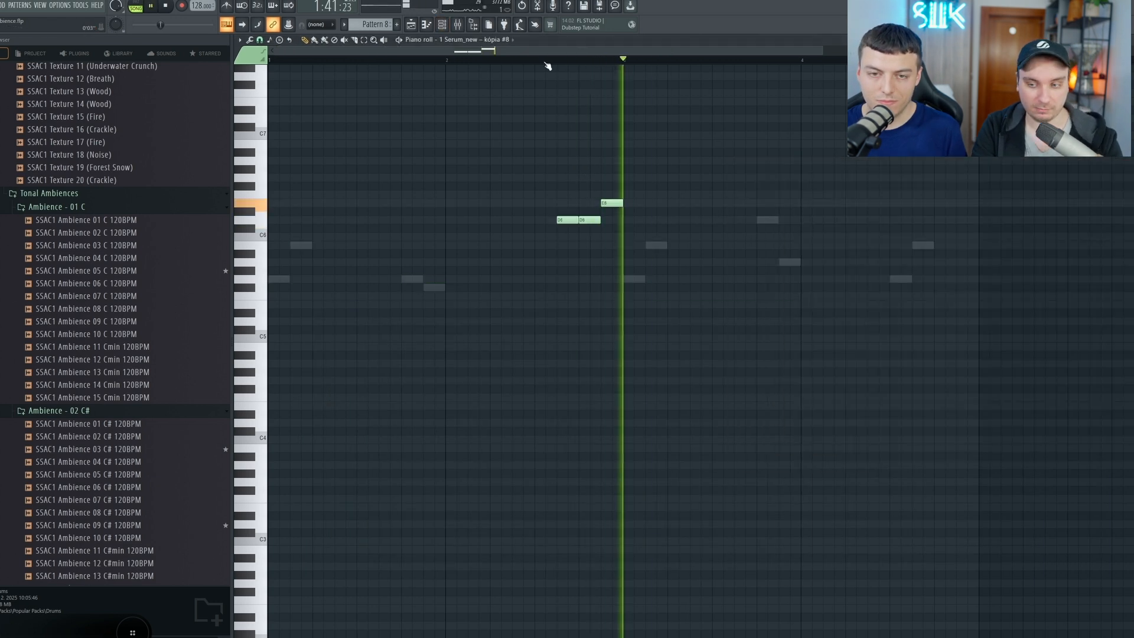
key(F9)
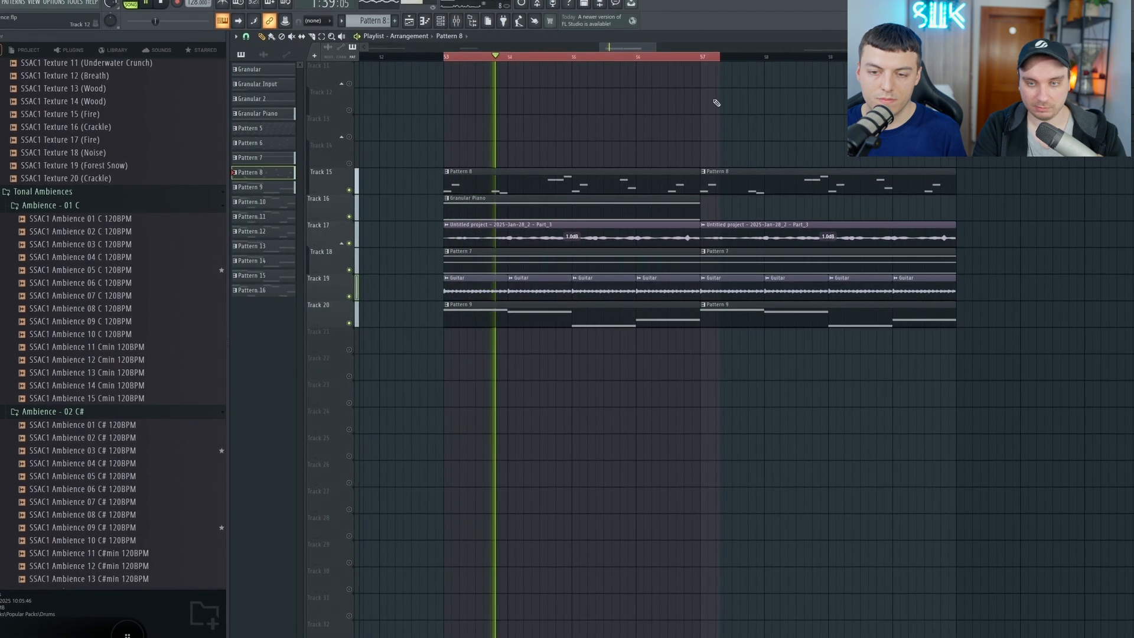
Step: Extend the playlist loop over all ambience clips and add a second Granular Piano clip at bar 57 on Track 16
key(ctrl+a)
click(254, 111)
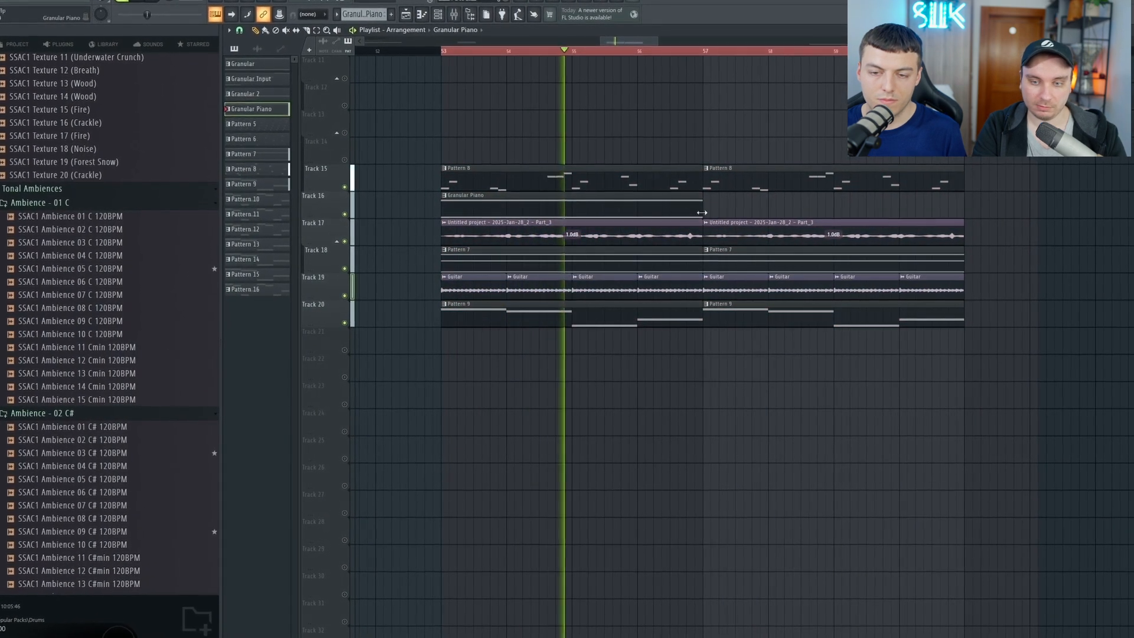
click(717, 213)
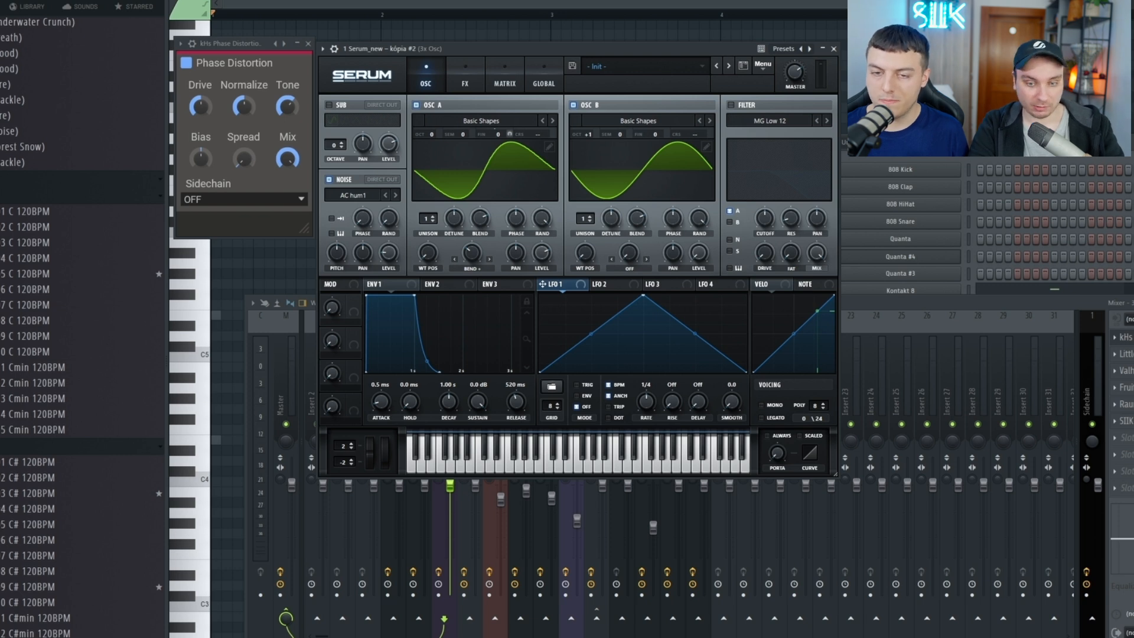
Step: Open kHs Phase Distortion on the mixer track of 1 Serum_new – kópia #2 and listen to its effect
click(1125, 337)
click(1124, 337)
click(1125, 337)
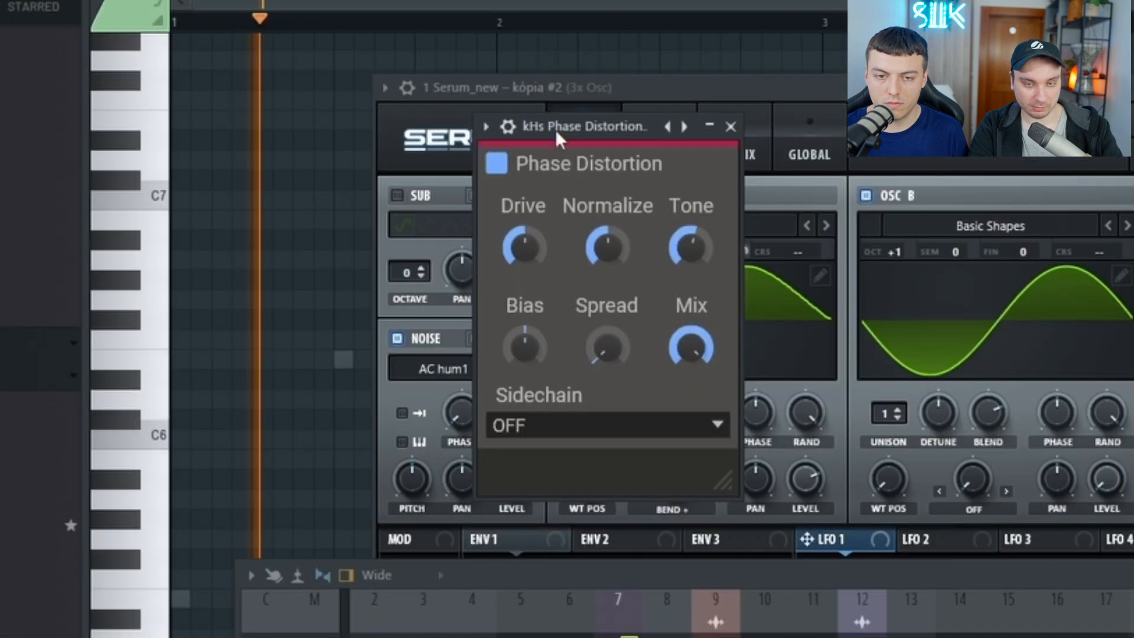
key(space)
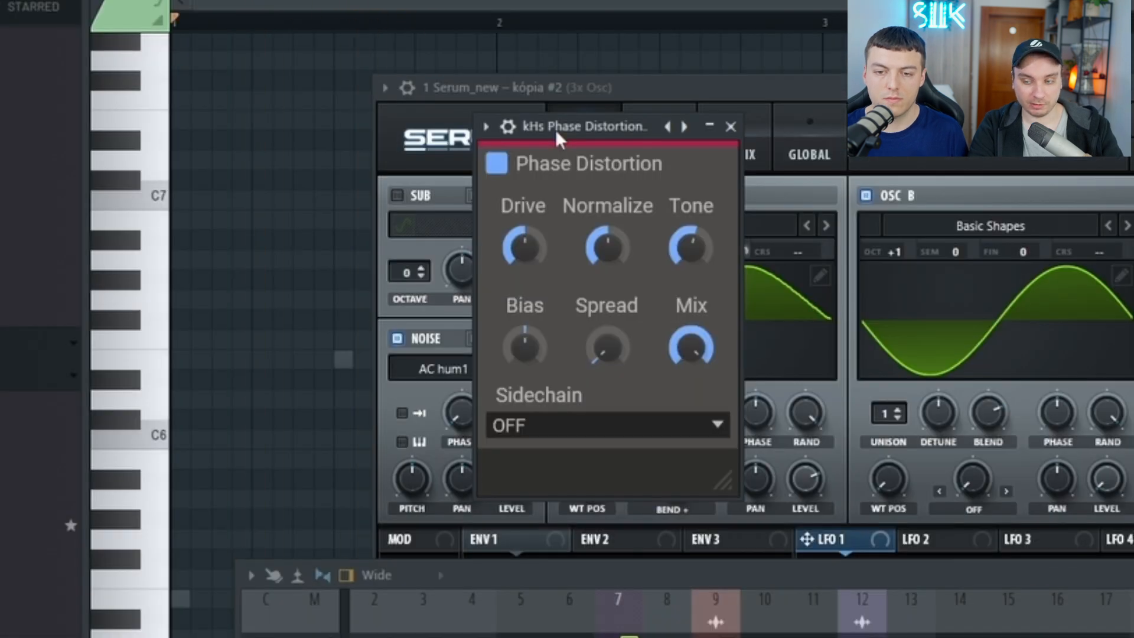
Step: Open Little AlterBoy on the 3x Osc mixer track and audition the sound with its pitch at 0.0
click(1133, 632)
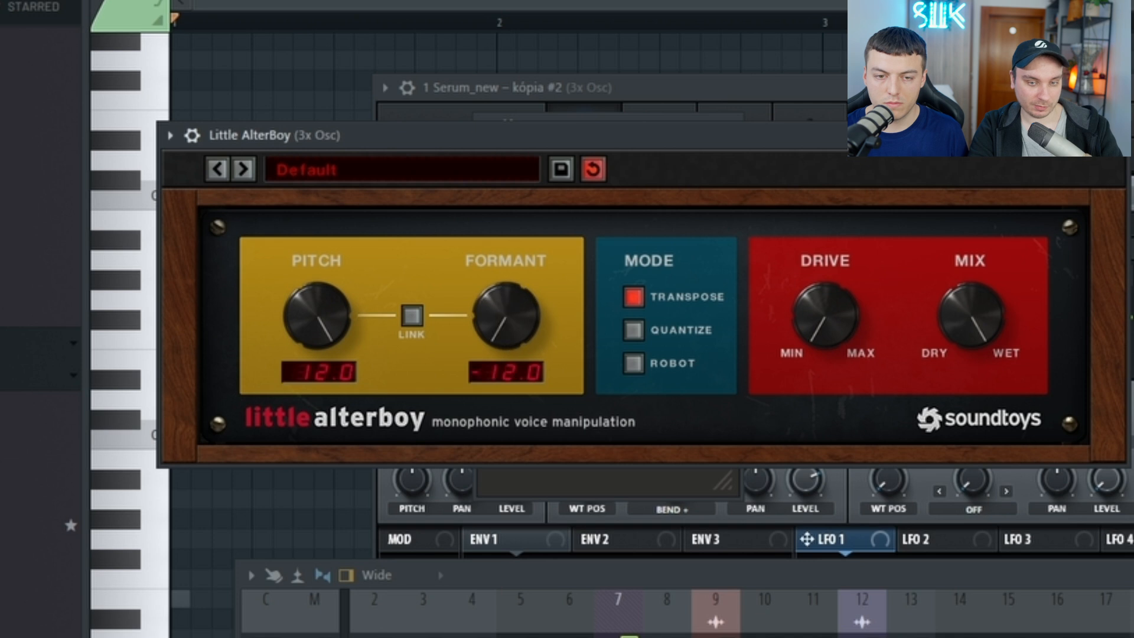
key(space)
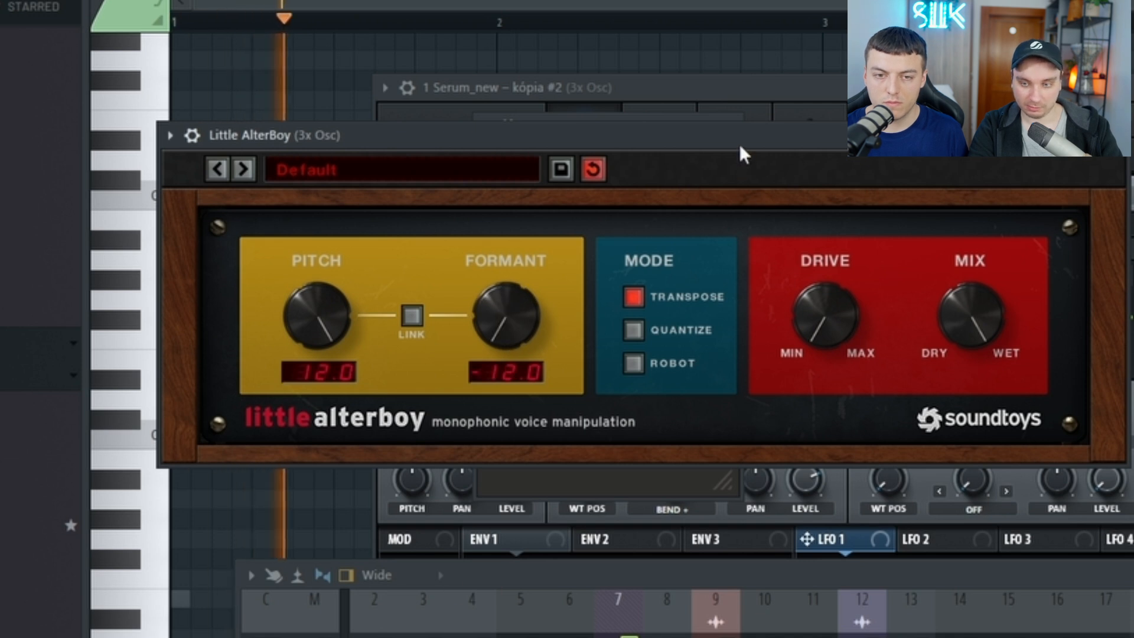
key(space)
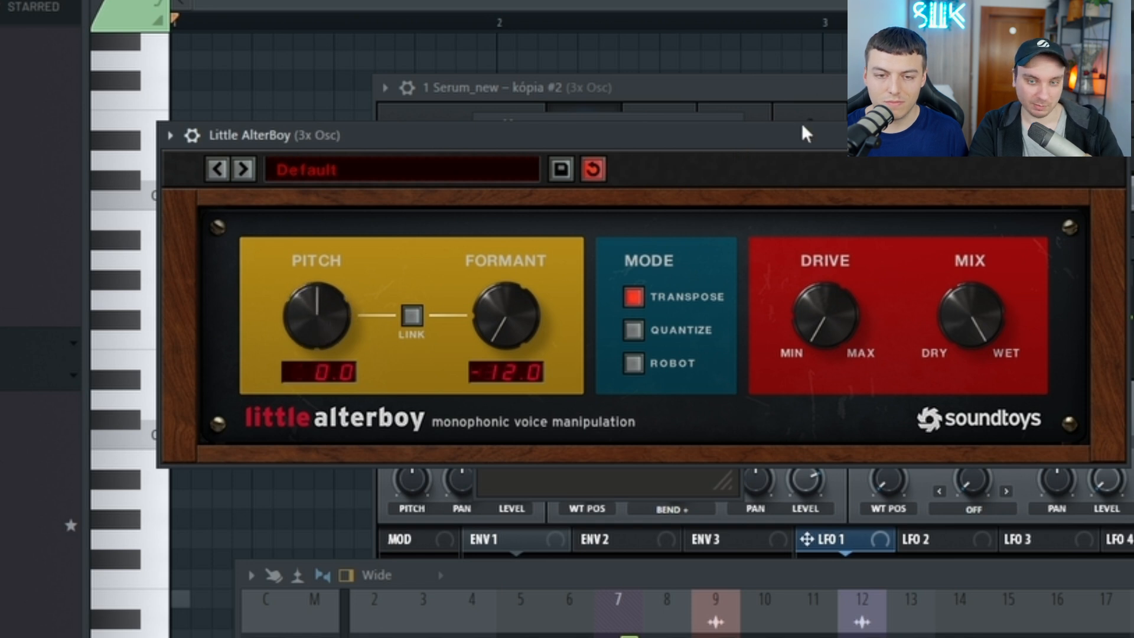
key(space)
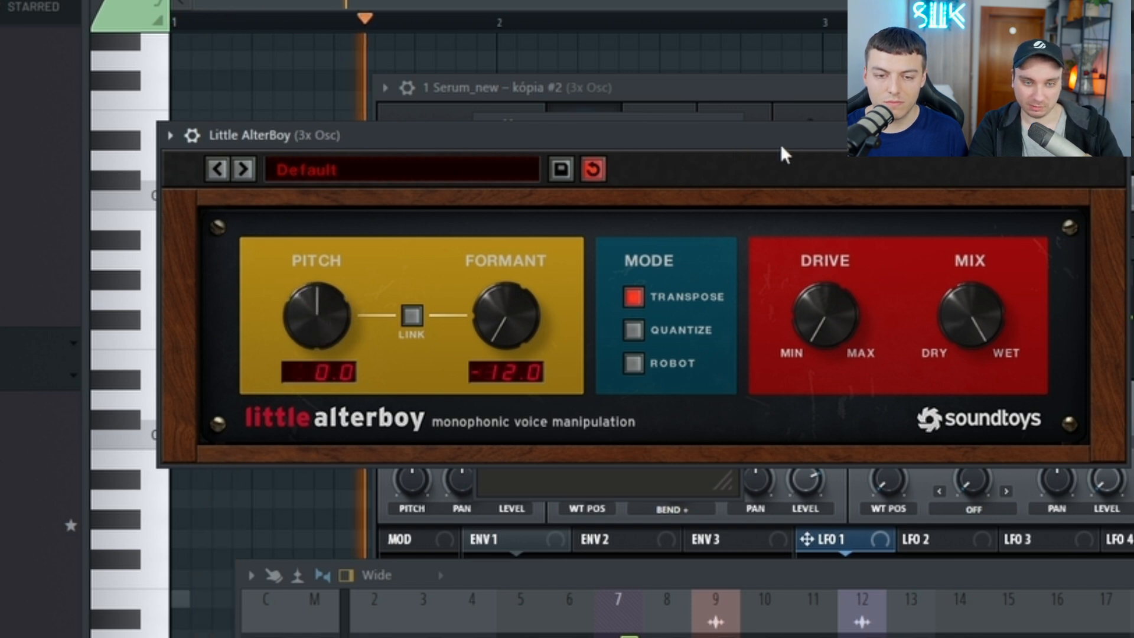
key(space)
Step: Set Little AlterBoy's pitch to 12.0, check the sound and bring the mixer's effect chain to the front
drag(313, 350, 372, 19)
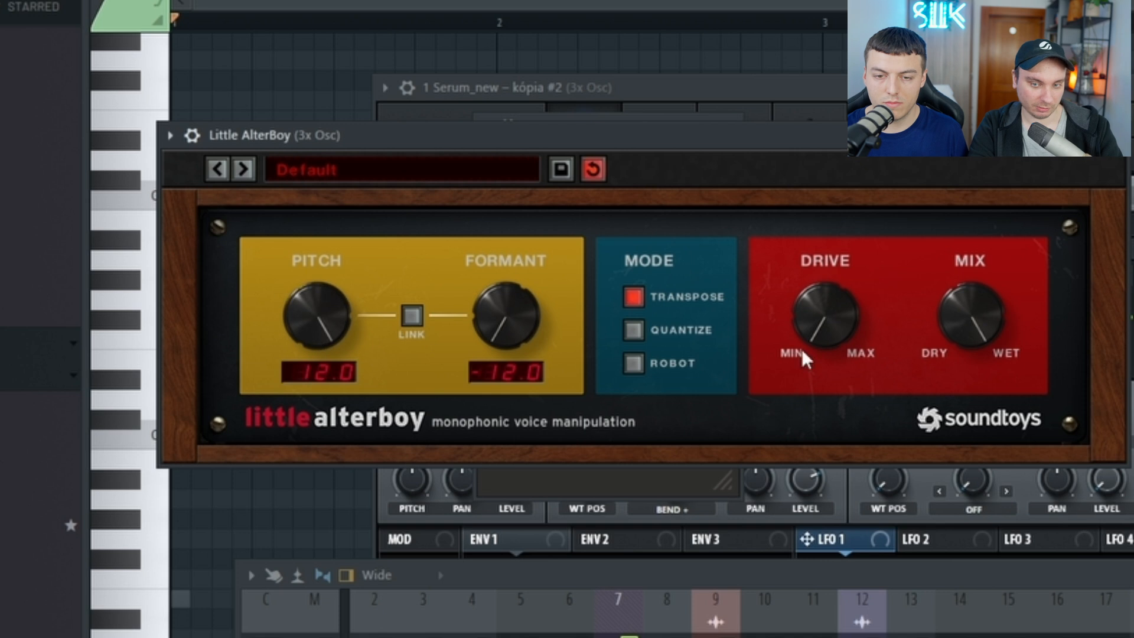
drag(834, 247, 841, 145)
key(space)
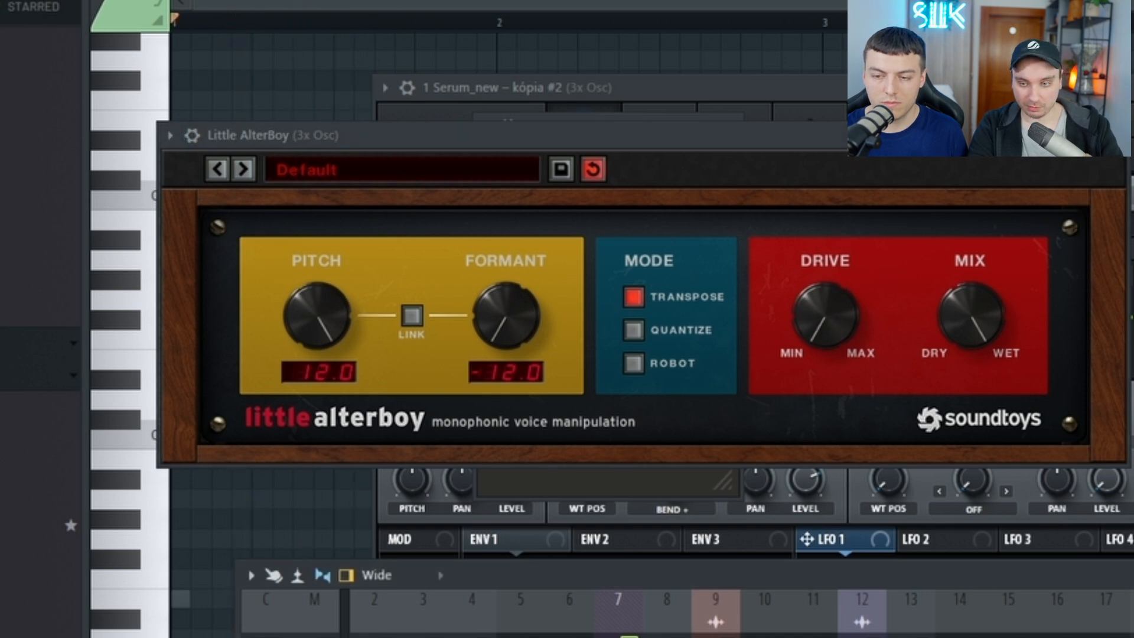
click(944, 89)
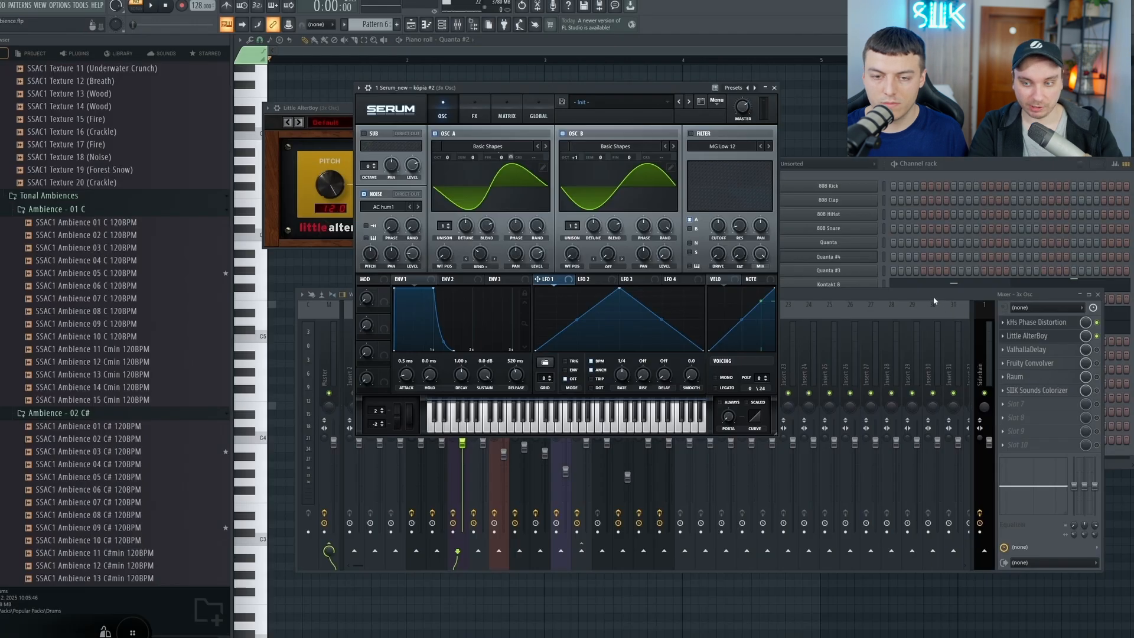
click(933, 295)
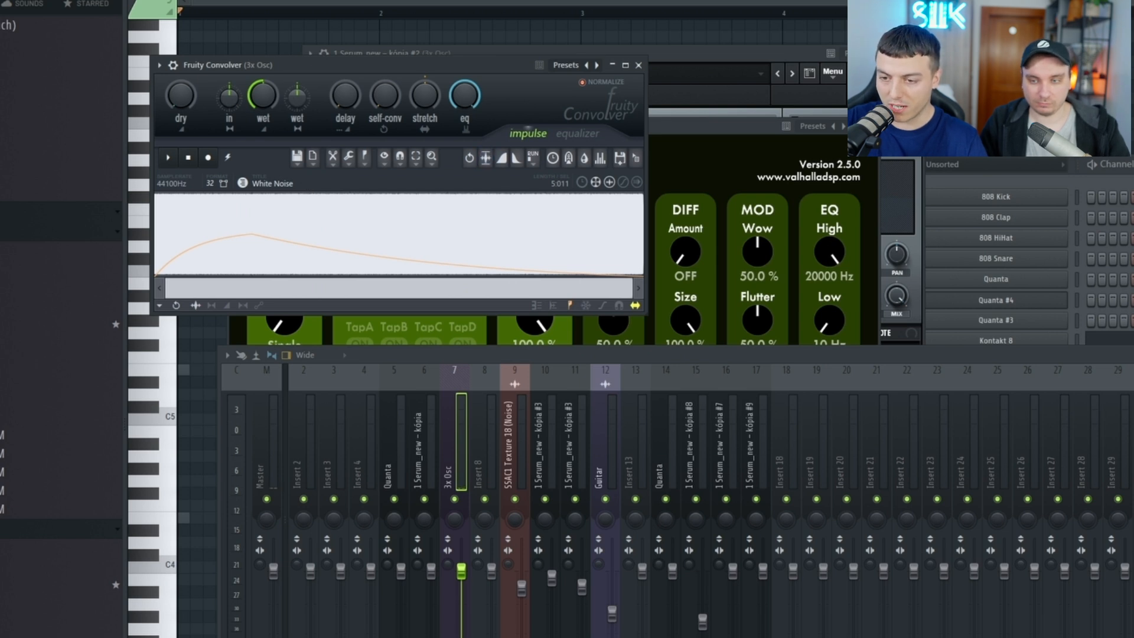
Step: Listen to the 3x Osc track through Fruity Convolver and then through the Raum reverb
key(space)
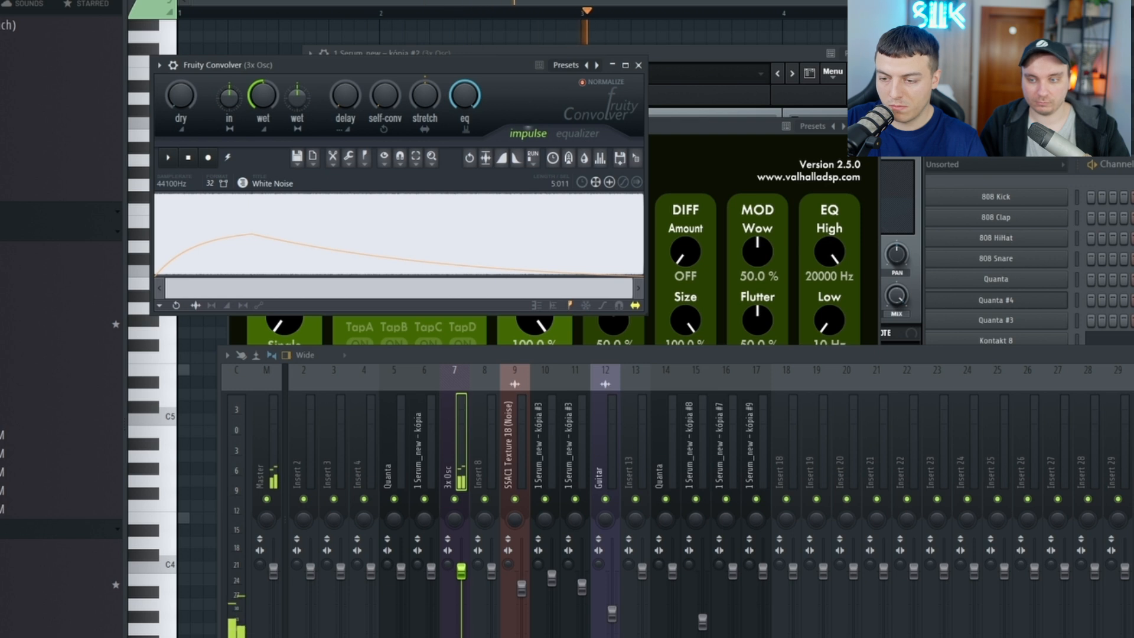
key(space)
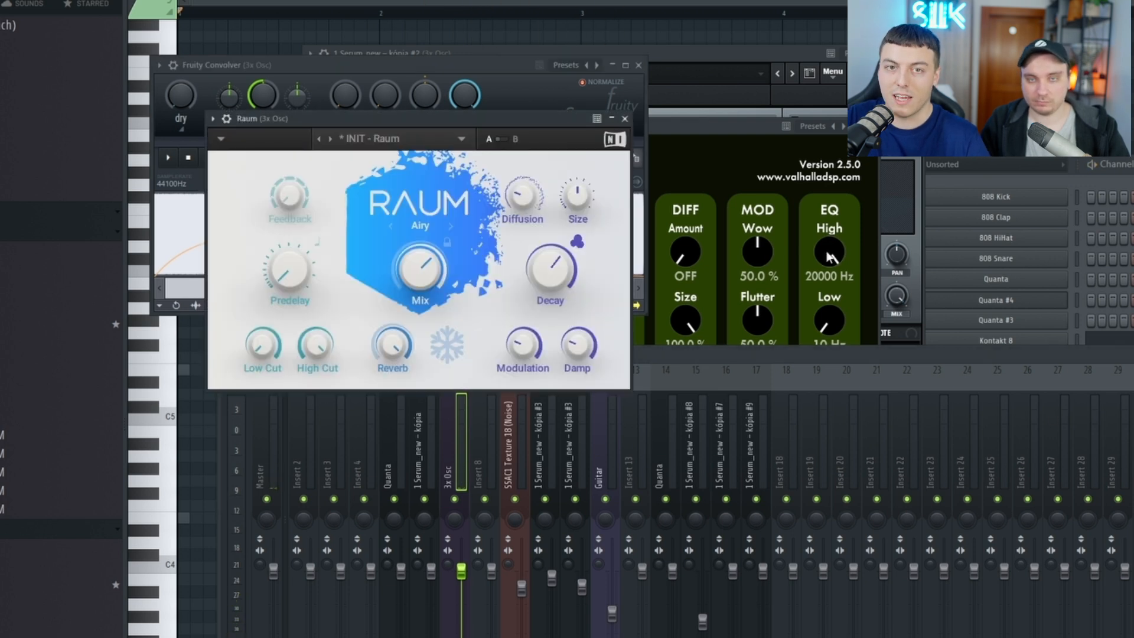
key(space)
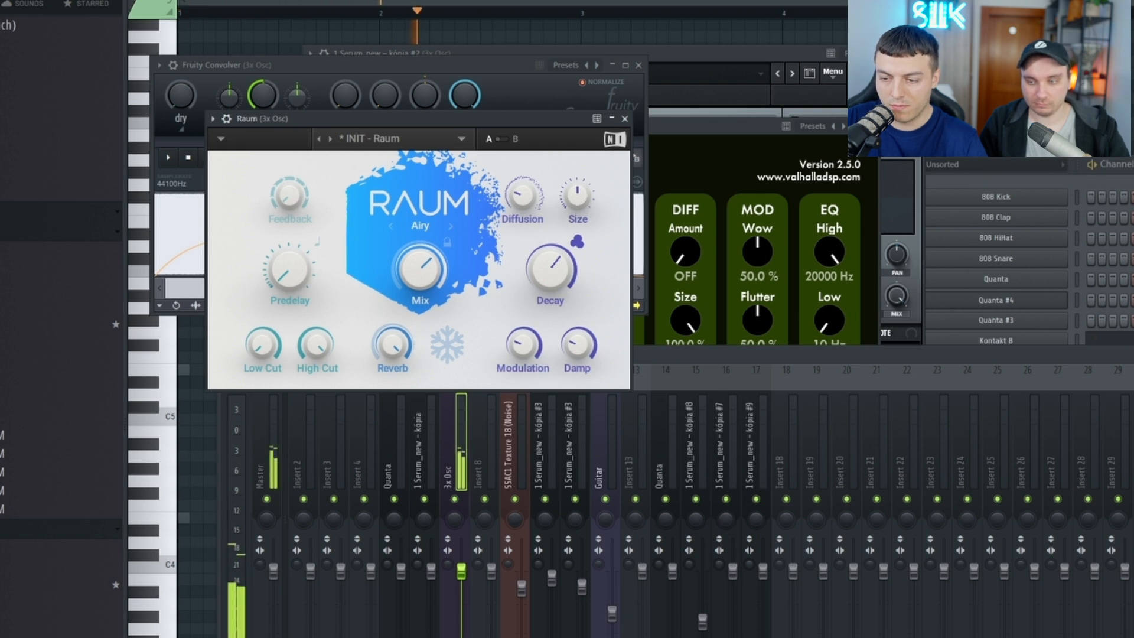
key(space)
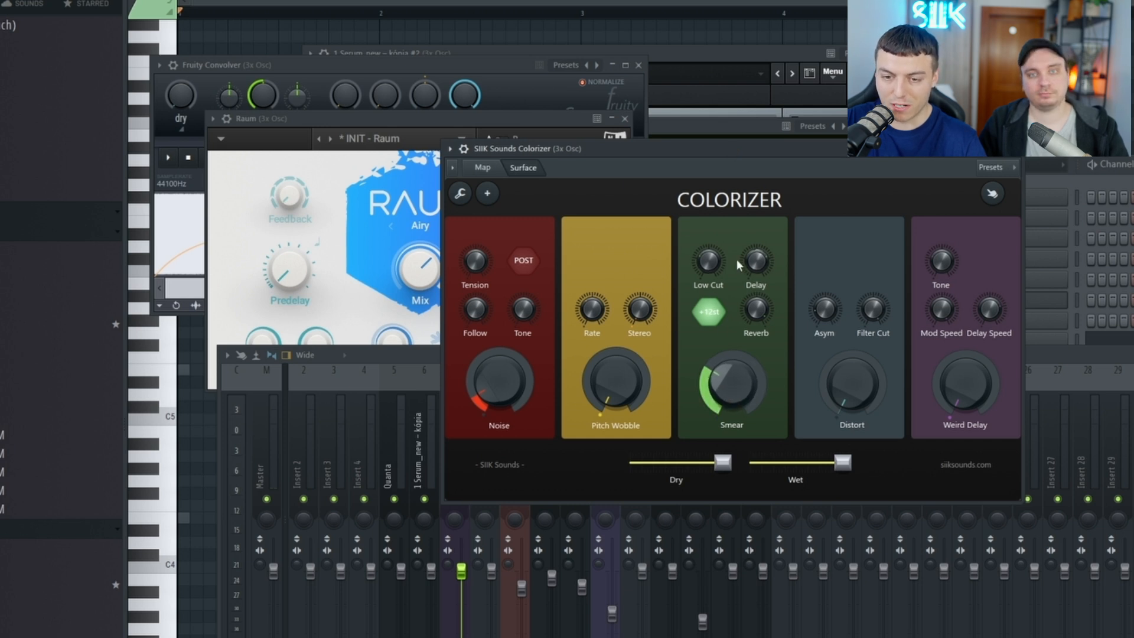
Step: Reposition the SIIK Sounds Colorizer window and adjust its Smear amount
drag(719, 148, 715, 147)
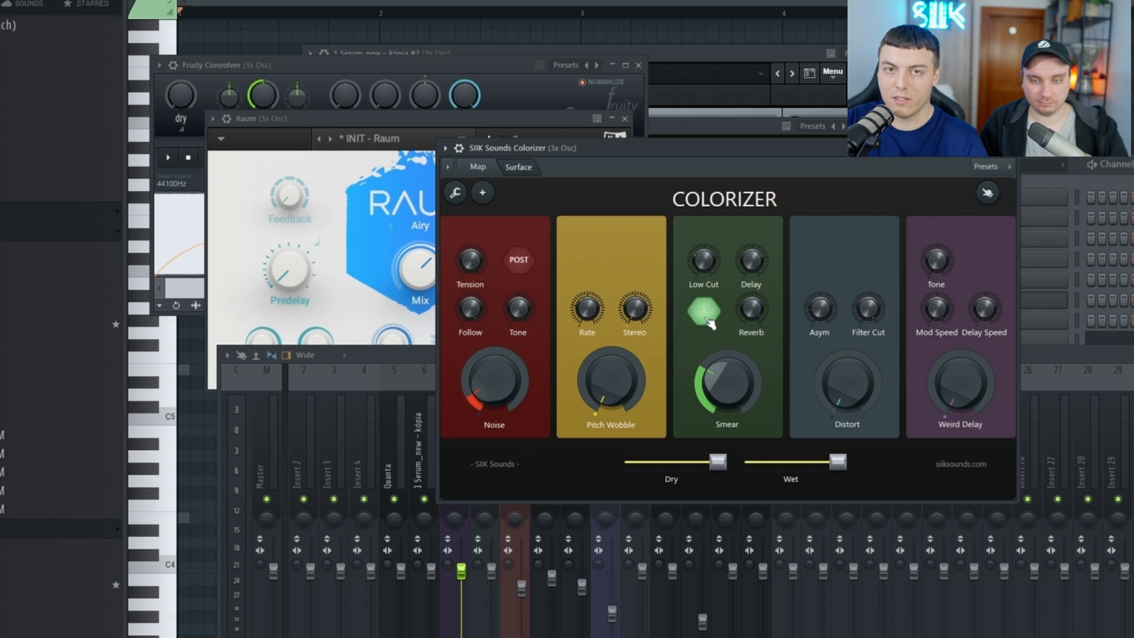
drag(718, 378, 718, 328)
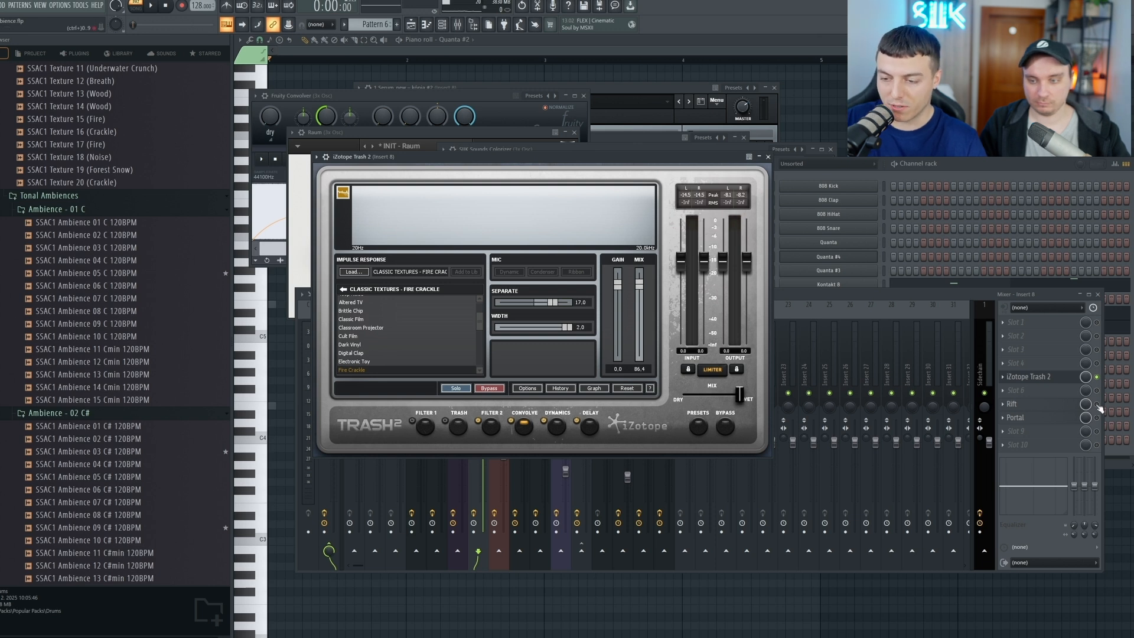
Step: Enable Rift on the Insert 8 mixer track and listen to its Folding Trails preset
click(1053, 409)
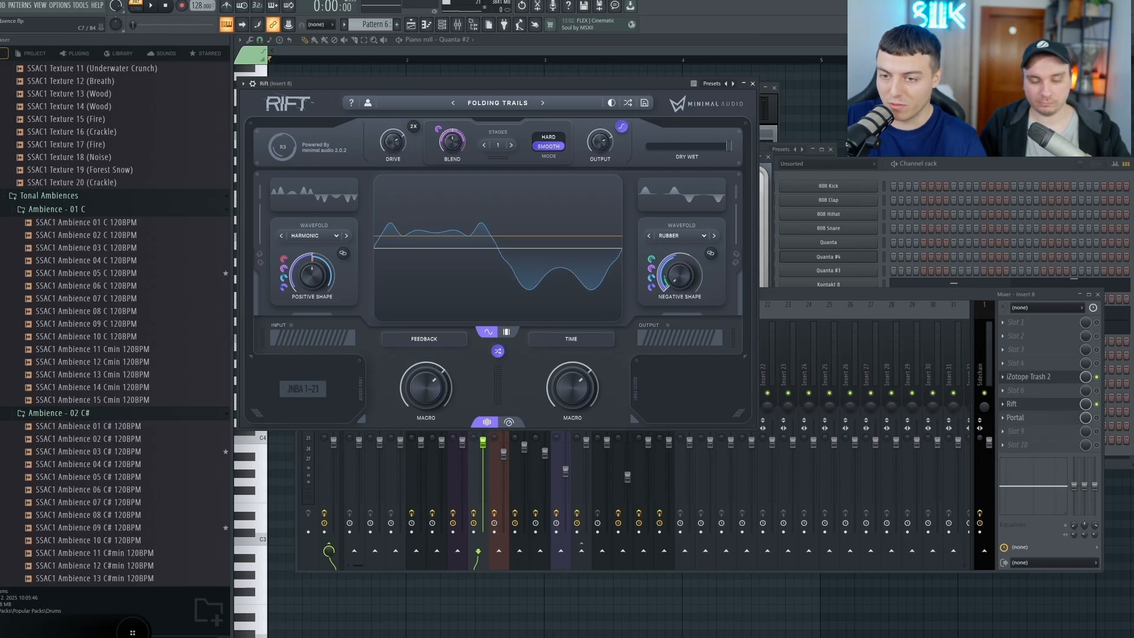
click(895, 166)
key(space)
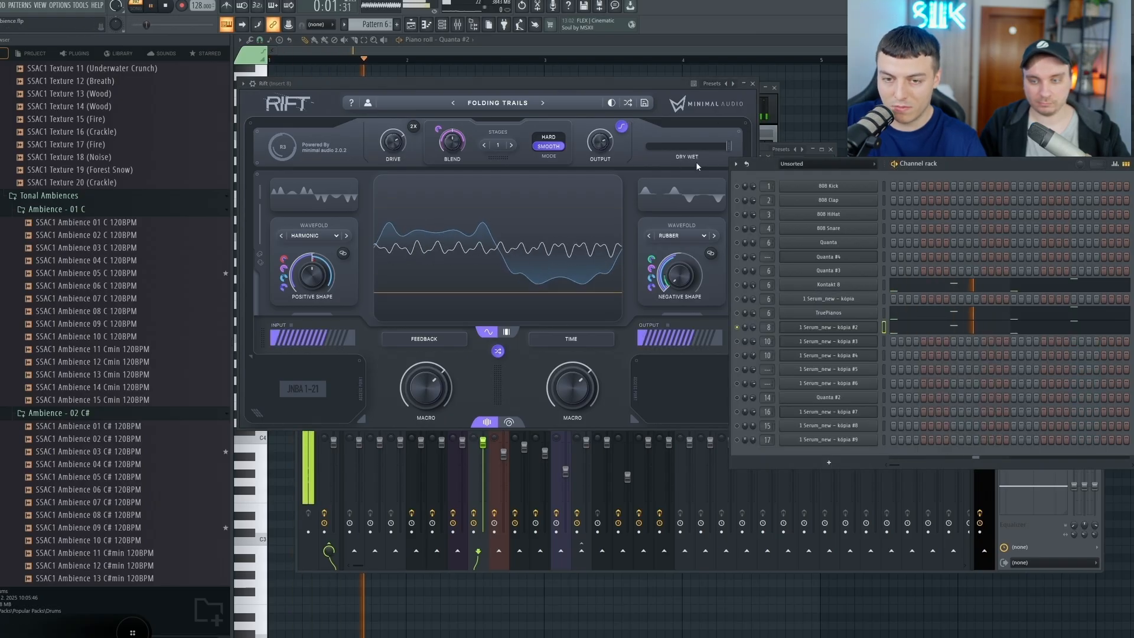
click(628, 104)
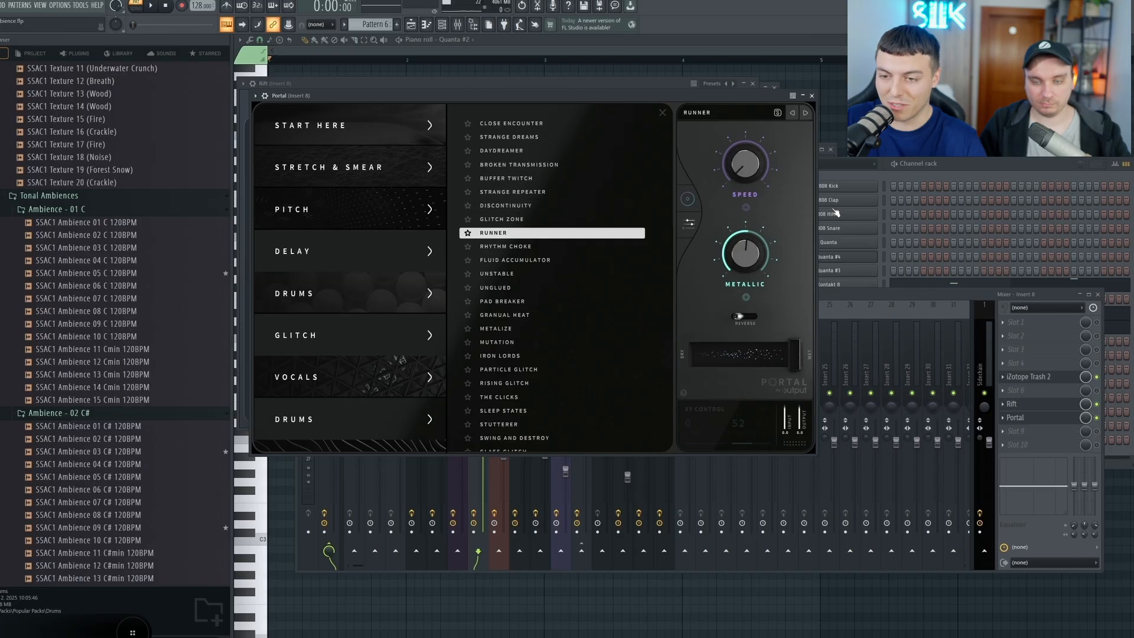
Step: Listen to Insert 8 through Portal's Runner preset, stop playback and show the mixer
click(896, 168)
key(space)
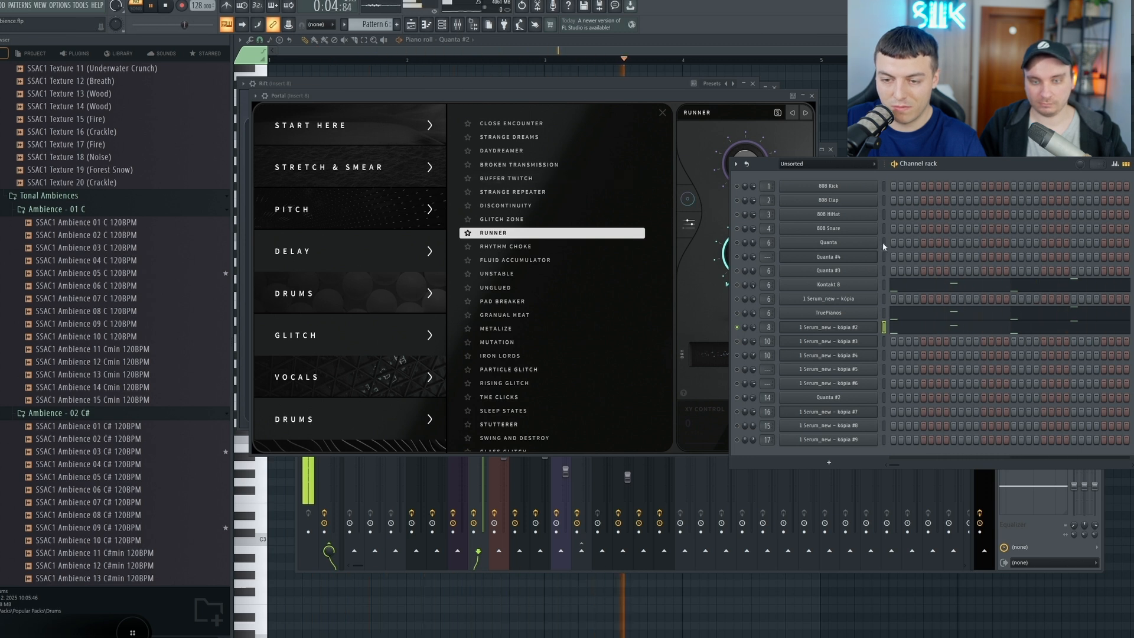
click(167, 6)
key(F9)
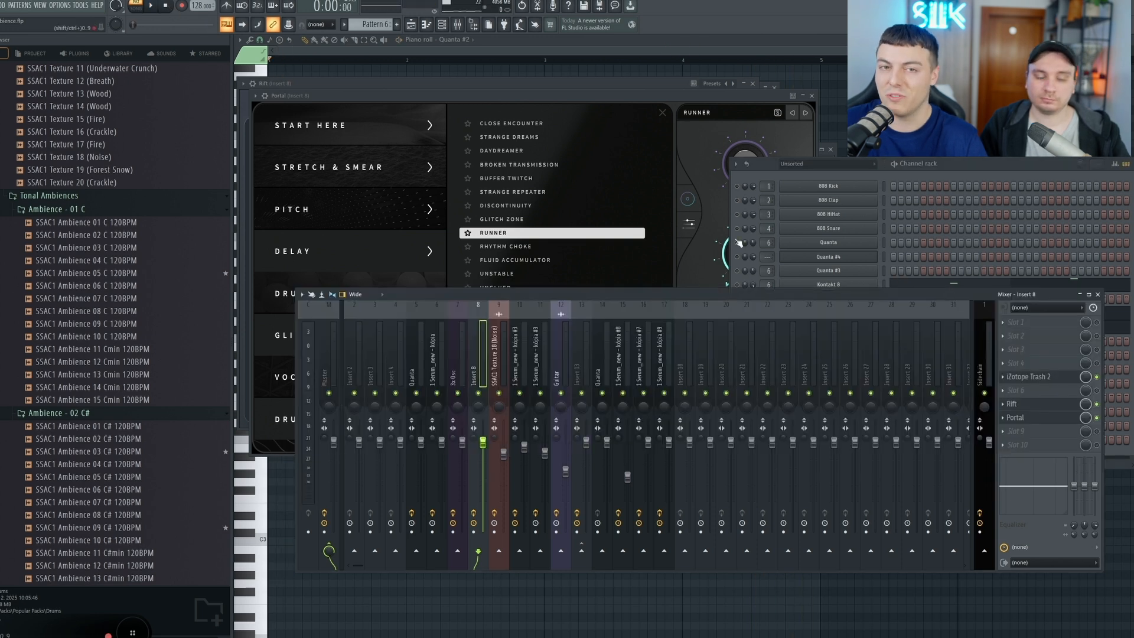